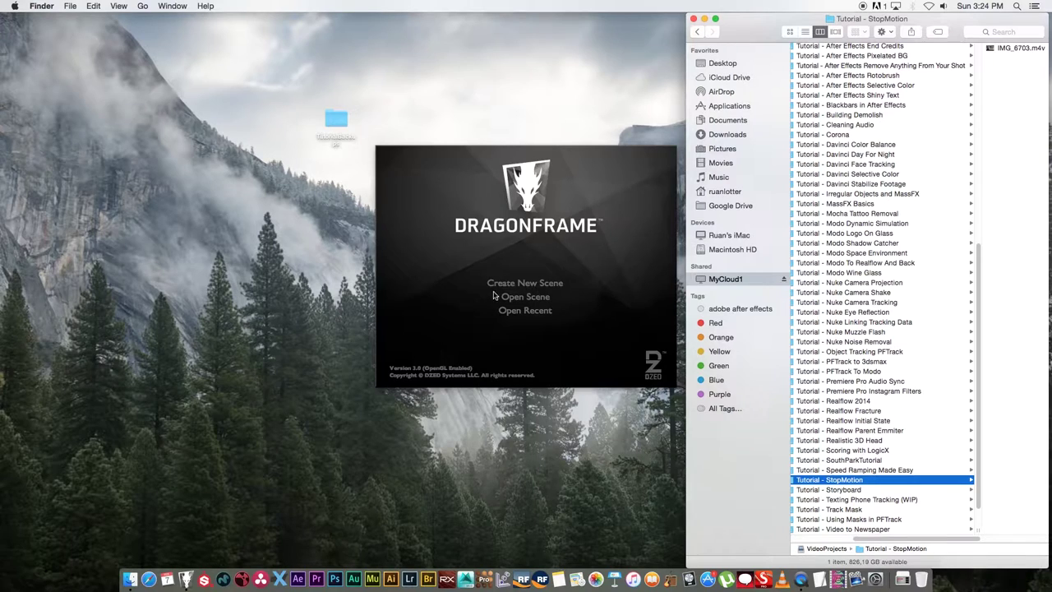
Create scene 0001 for production 'StopMotion', saved in the Tutorial - StopMotion folder.
click(542, 284)
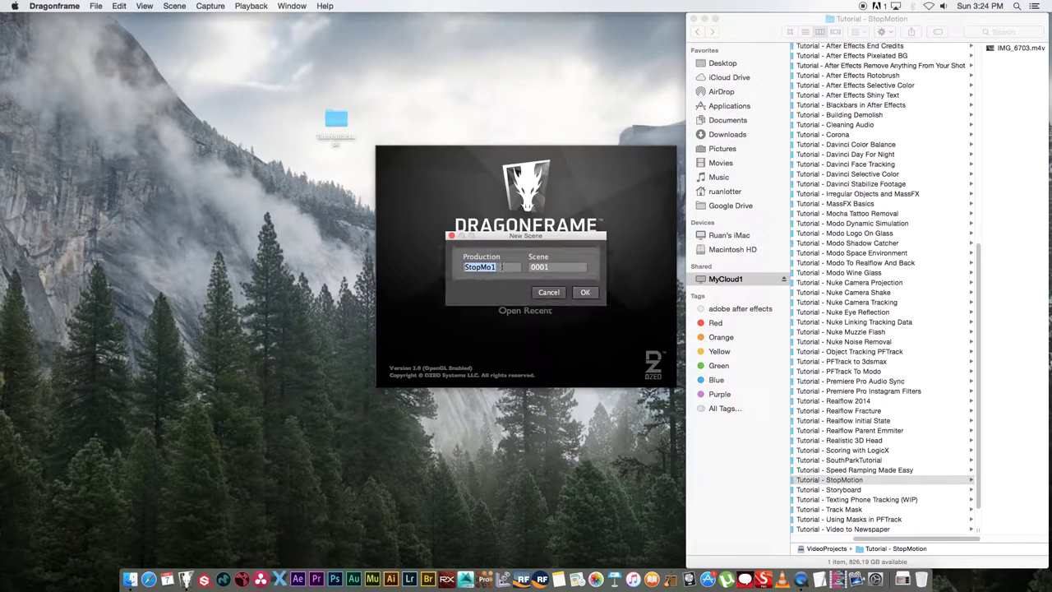
text(Sto)
click(584, 292)
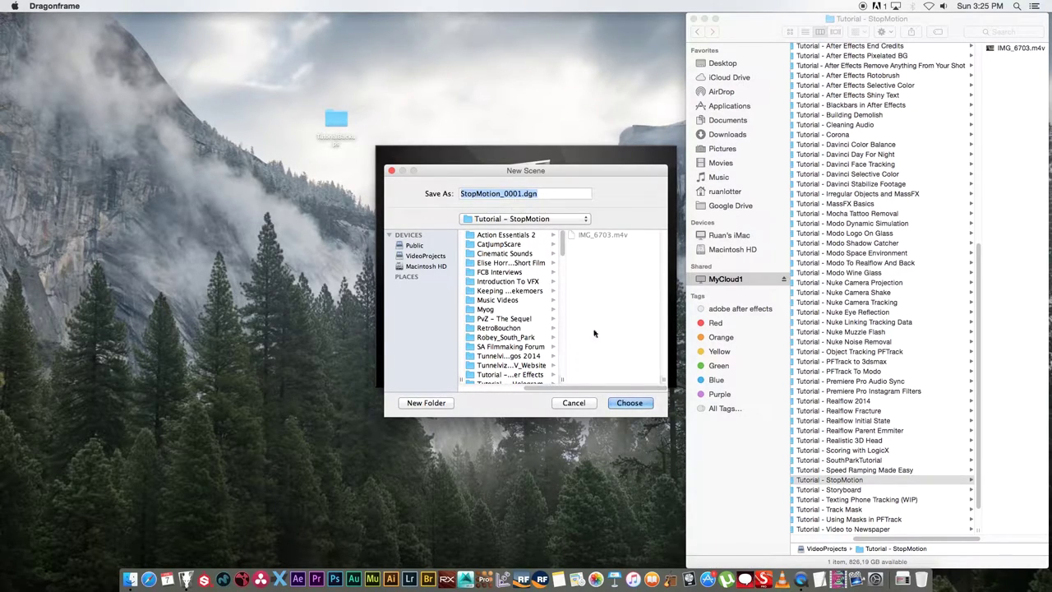
click(630, 403)
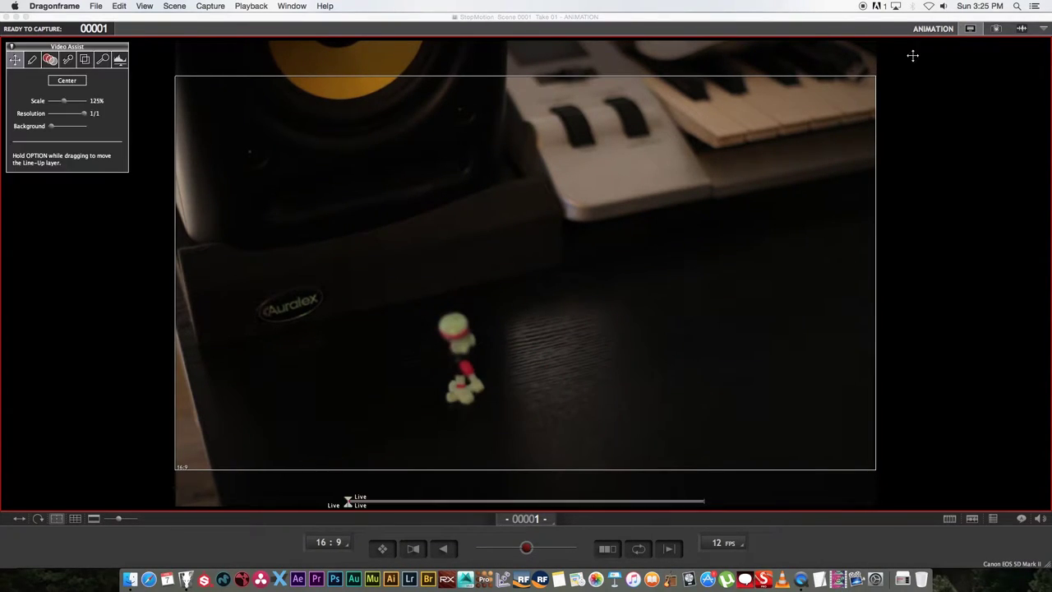
Try the Cinematography, Audio and Animation workspaces, then settle on Cinematography.
click(971, 29)
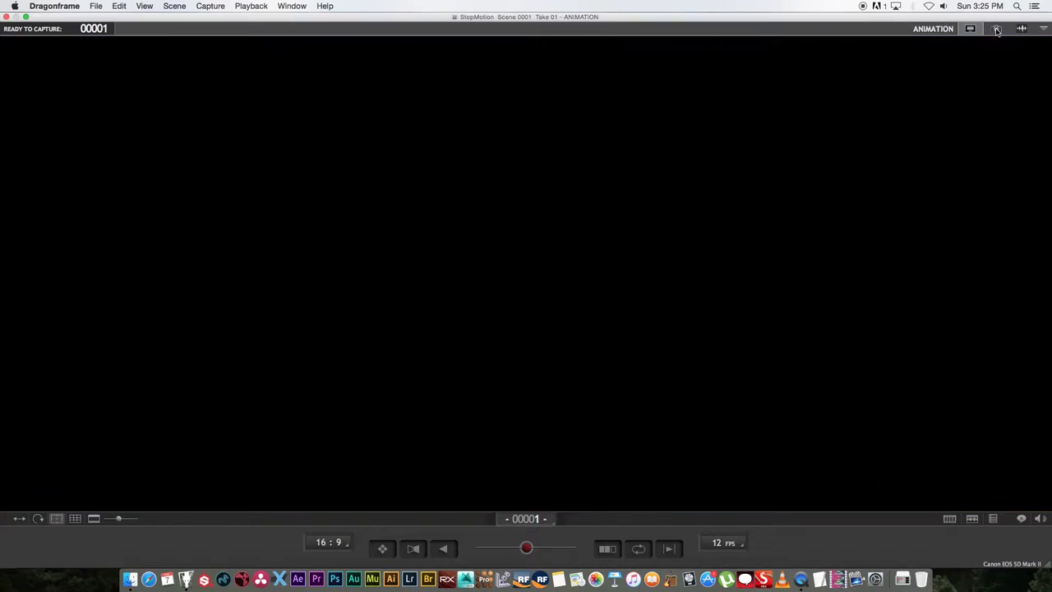
click(1020, 31)
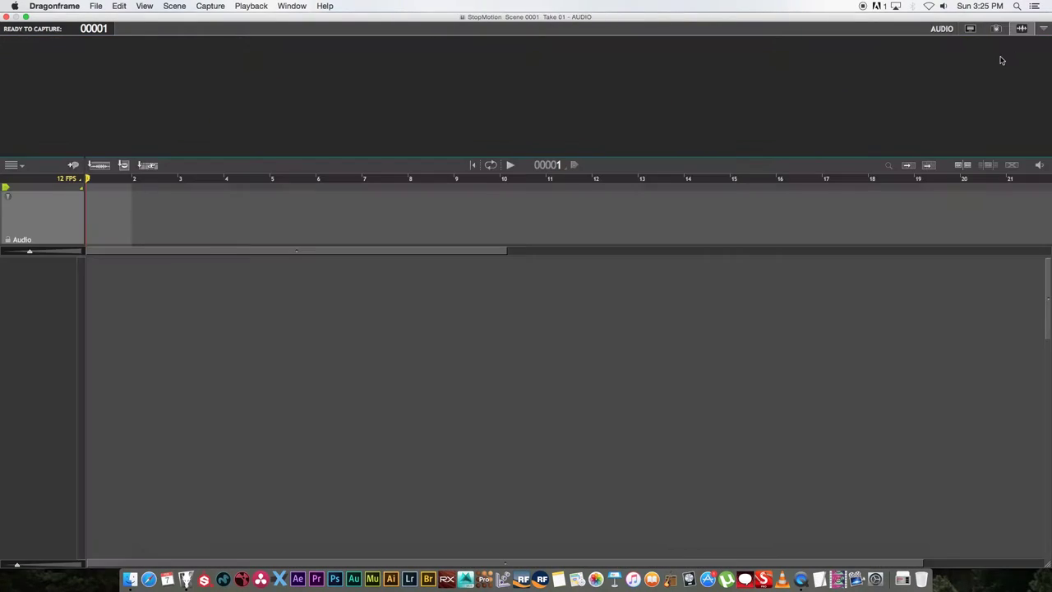
click(970, 30)
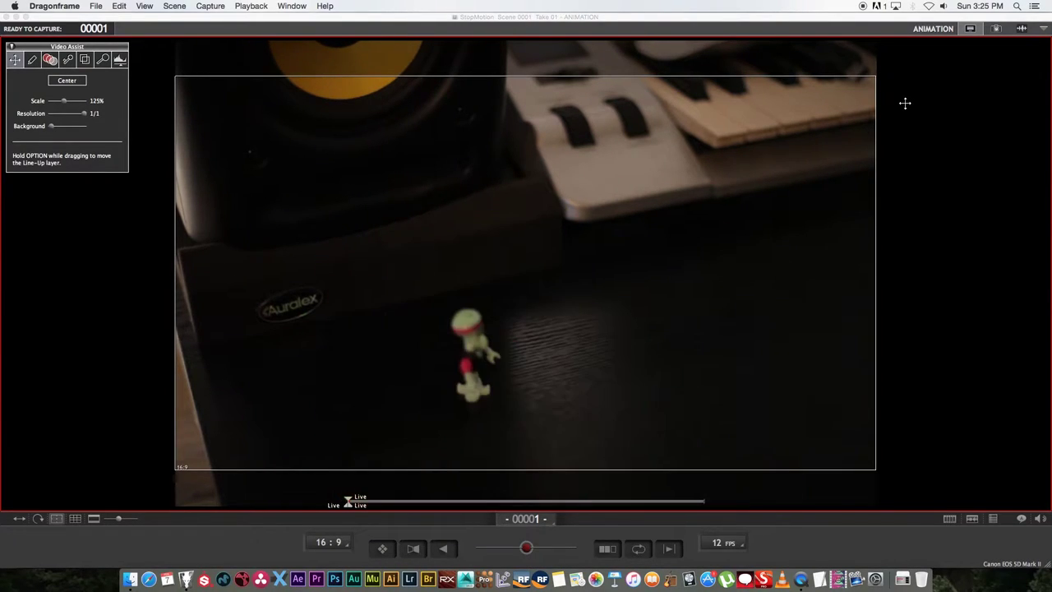
click(996, 28)
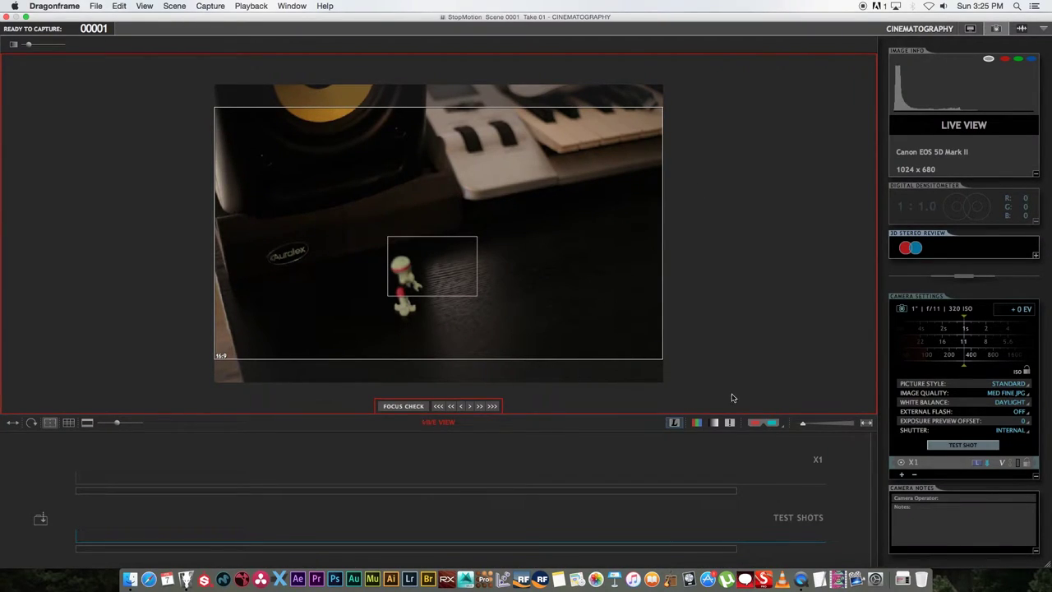
Enlarge the live view and set exposure to a 0"8 shutter, f/9 and ISO 400.
drag(803, 425, 806, 426)
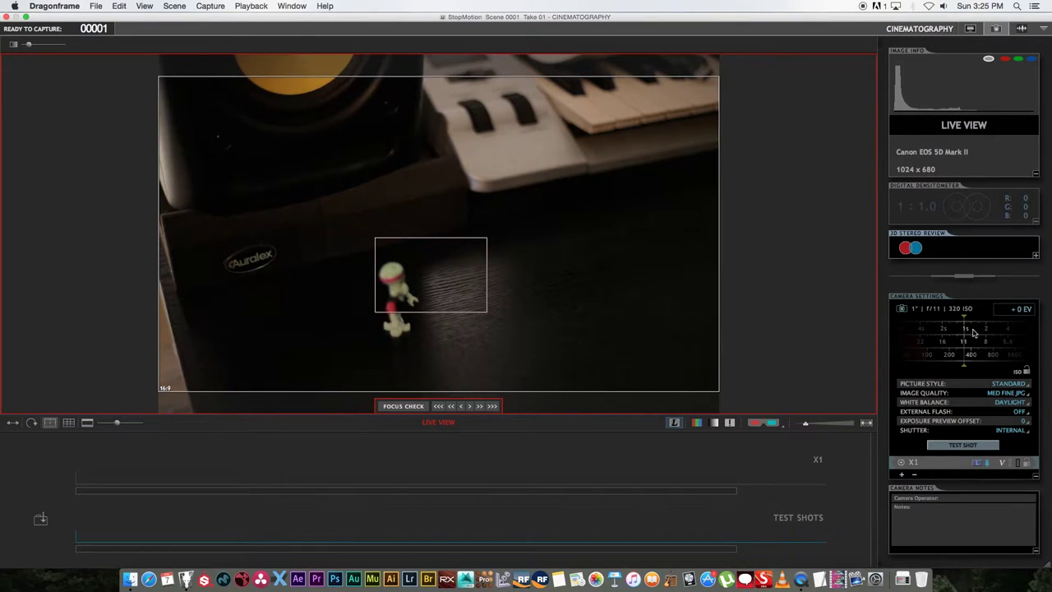
mouse_move(965, 343)
mouse_down()
mouse_move(955, 343)
mouse_move(973, 360)
mouse_move(952, 362)
mouse_move(977, 357)
mouse_up()
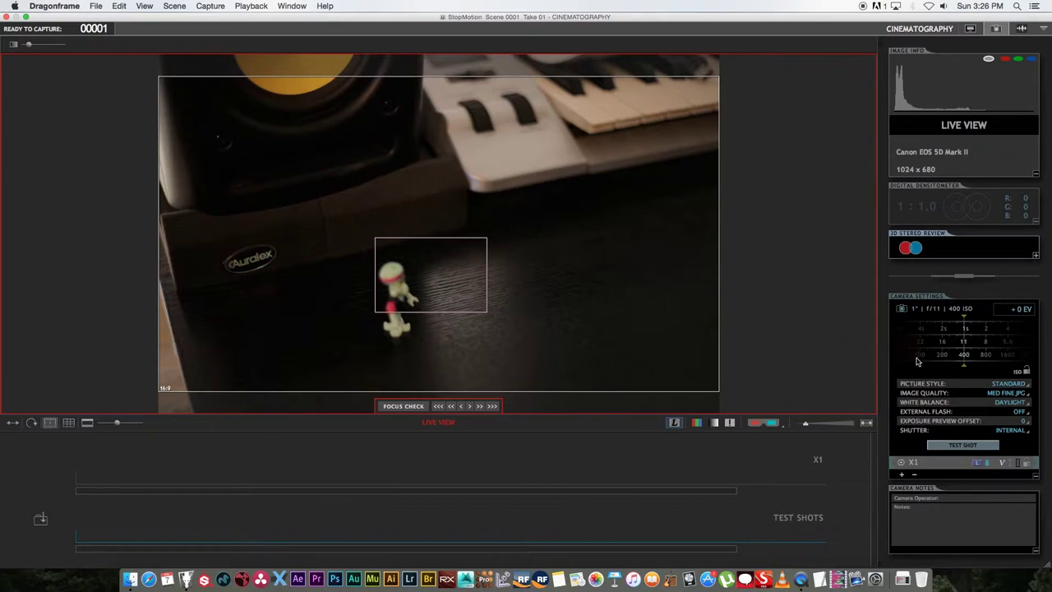
scroll(973, 348, down, 2)
scroll(981, 348, down, 2)
scroll(978, 348, down, 1)
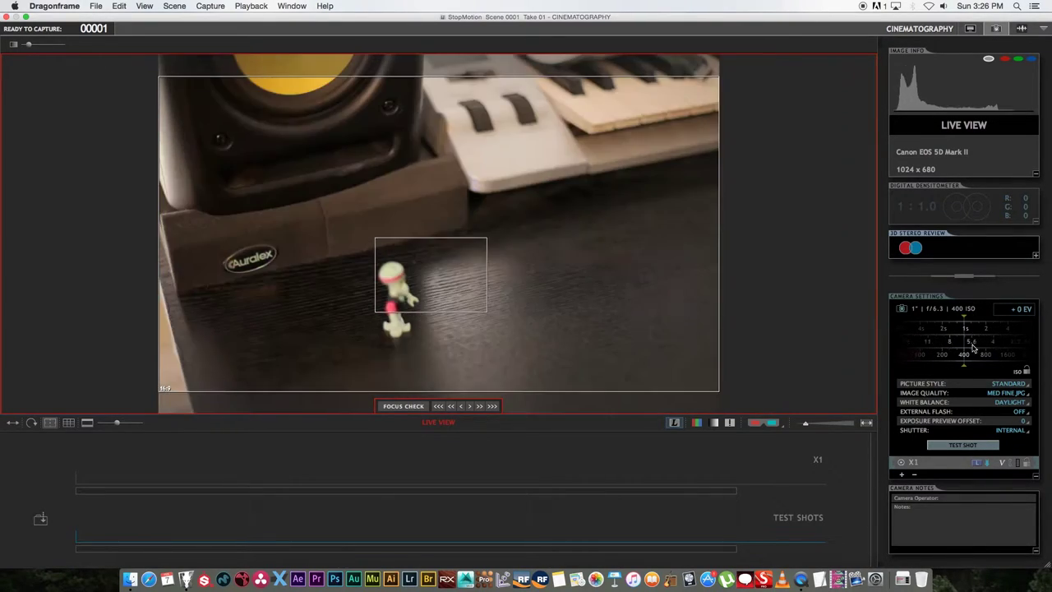
scroll(964, 350, down, 3)
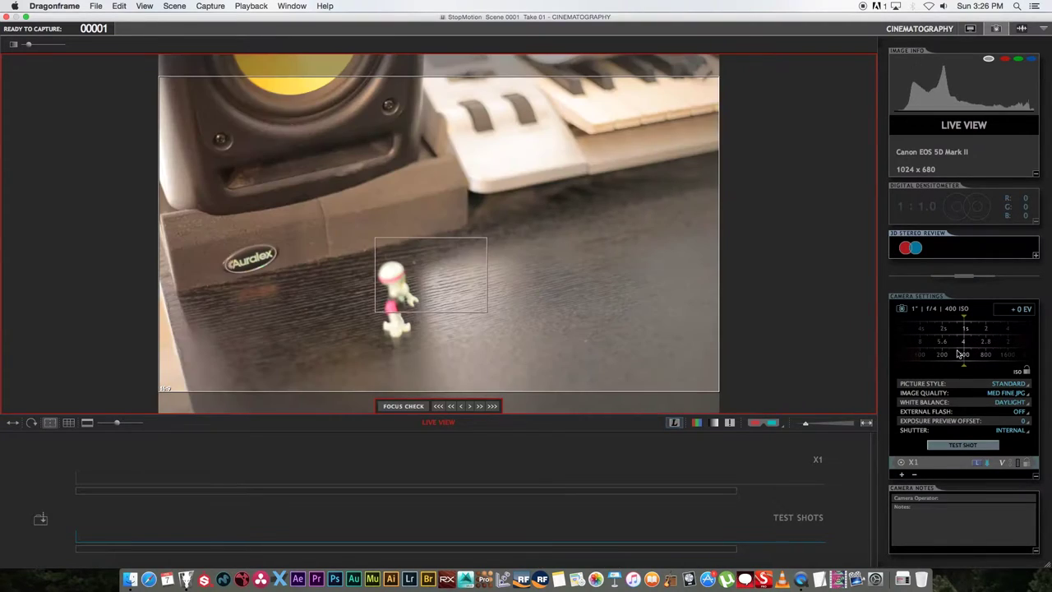
scroll(979, 345, down, 5)
scroll(974, 346, down, 1)
scroll(973, 329, down, 6)
scroll(974, 331, down, 6)
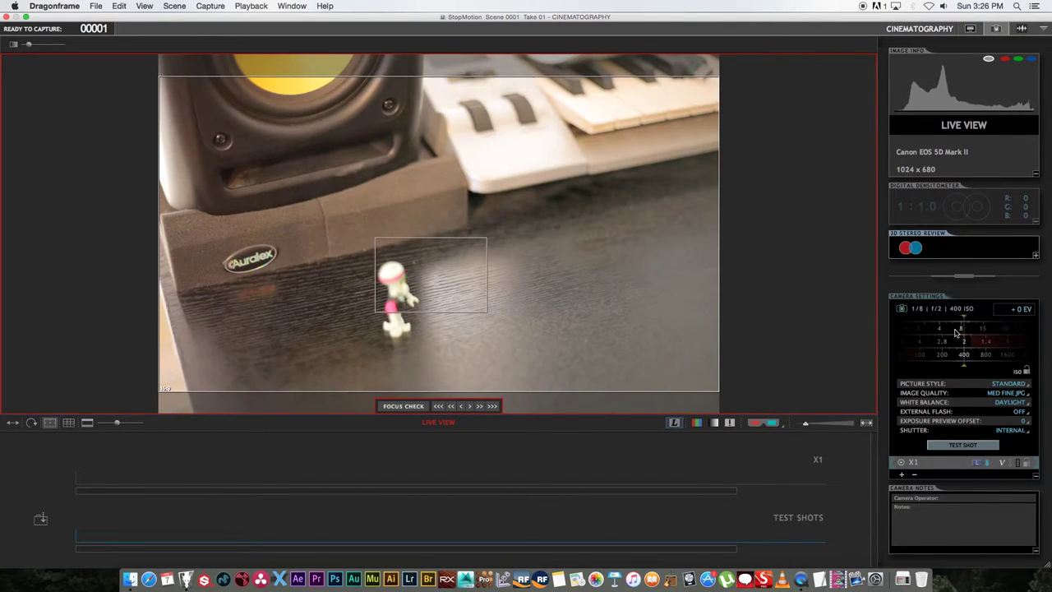
scroll(977, 331, down, 2)
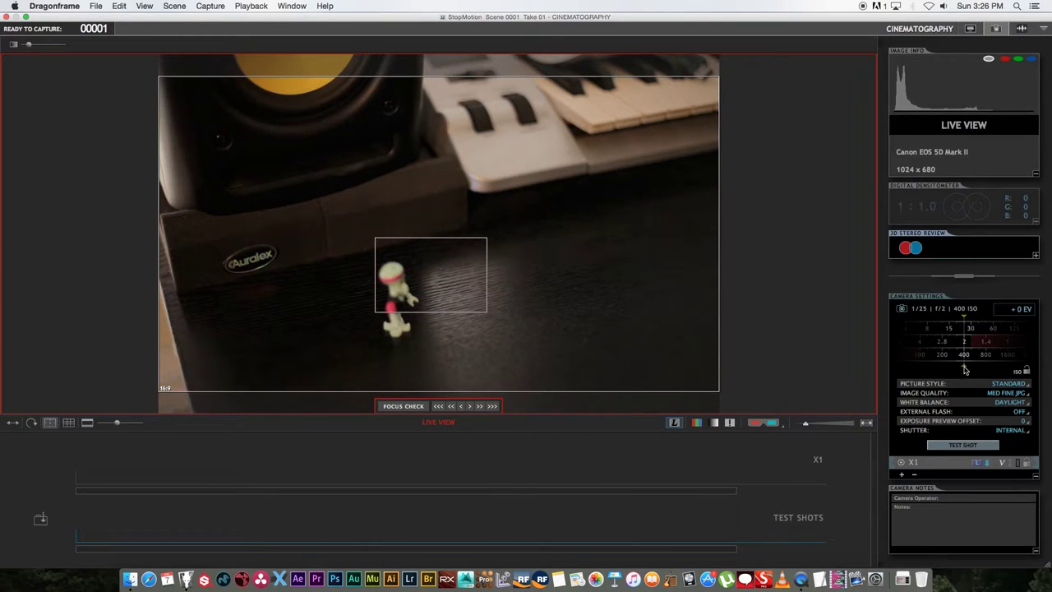
mouse_move(955, 347)
mouse_down()
mouse_move(966, 344)
mouse_move(945, 344)
mouse_up()
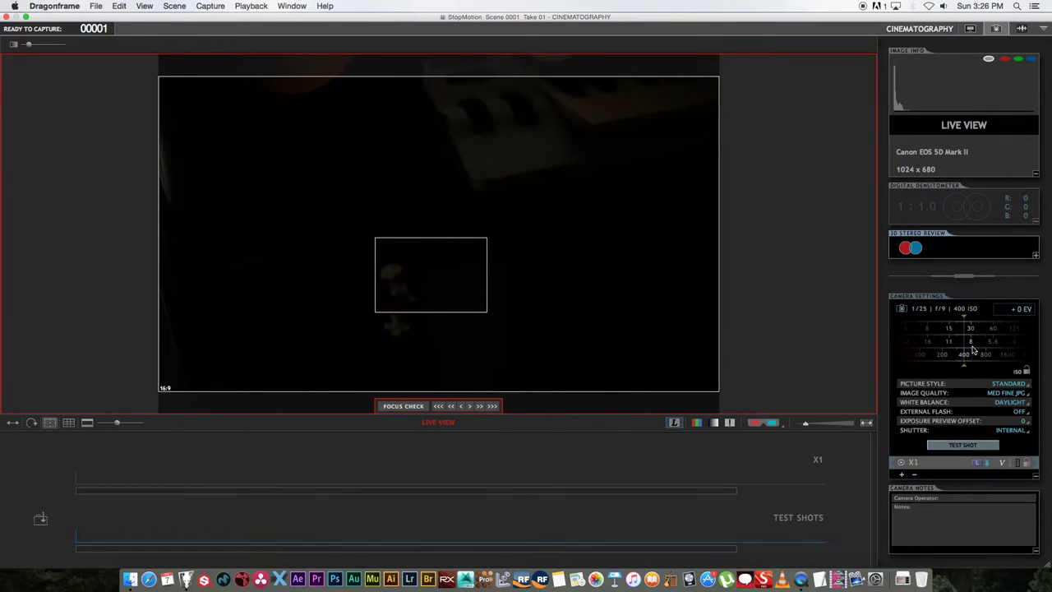
drag(962, 328, 976, 331)
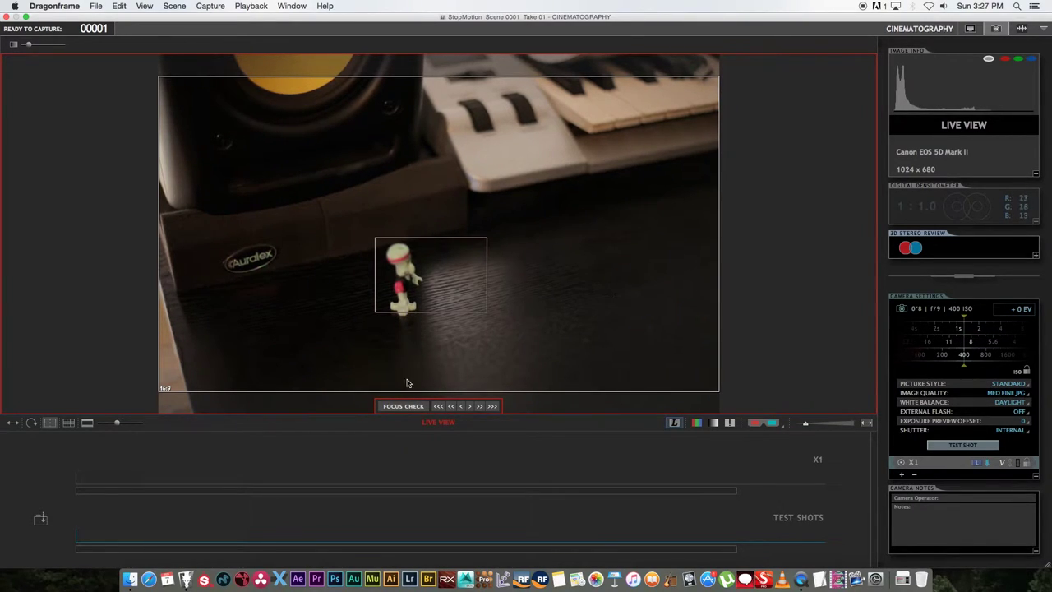
Zoom in with Focus Check to inspect the figure, then return to full frame.
click(402, 407)
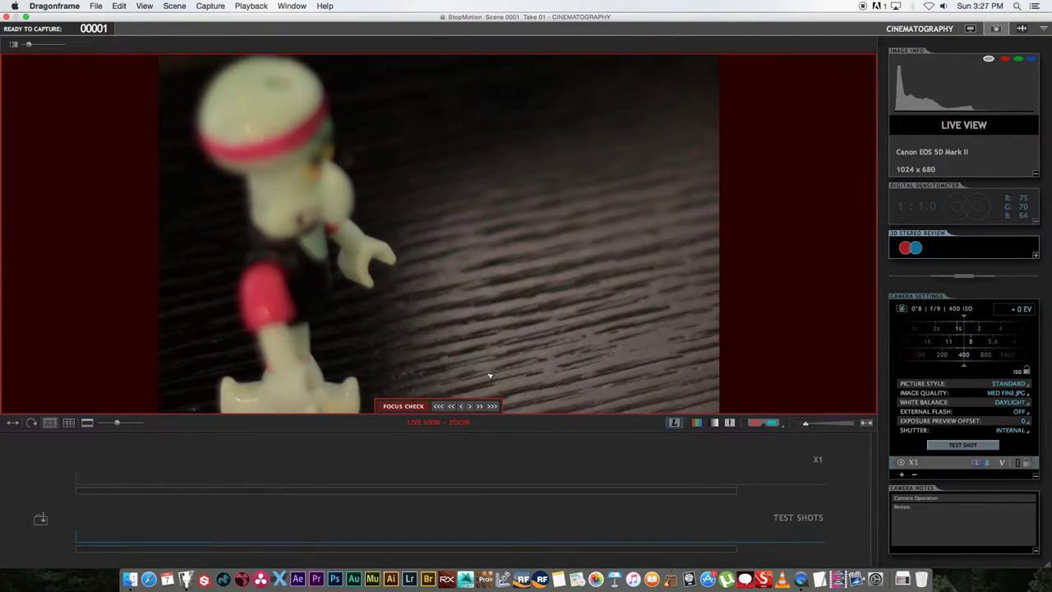
drag(492, 351, 529, 305)
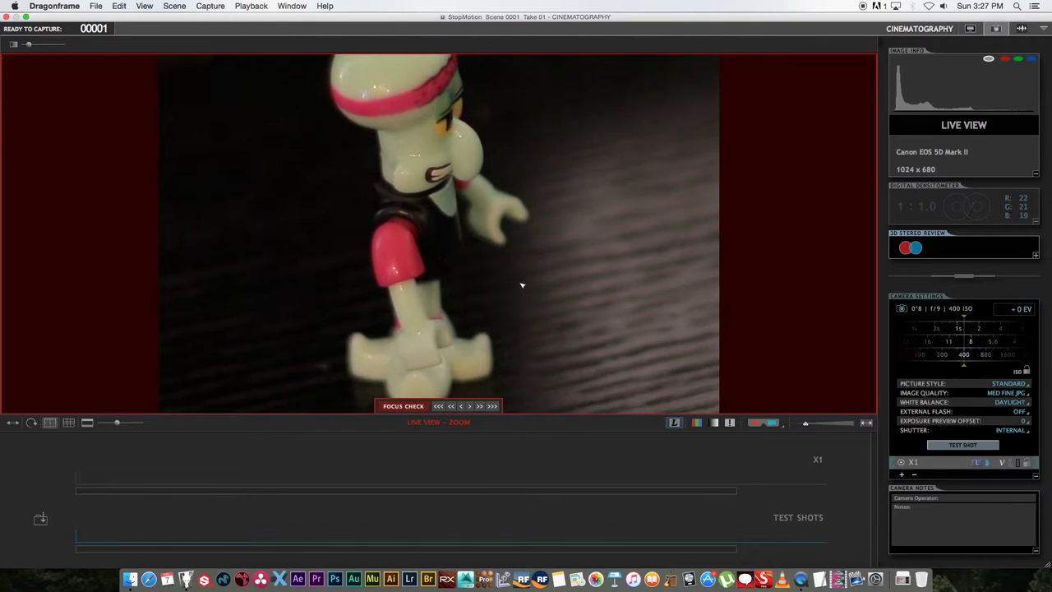
click(409, 407)
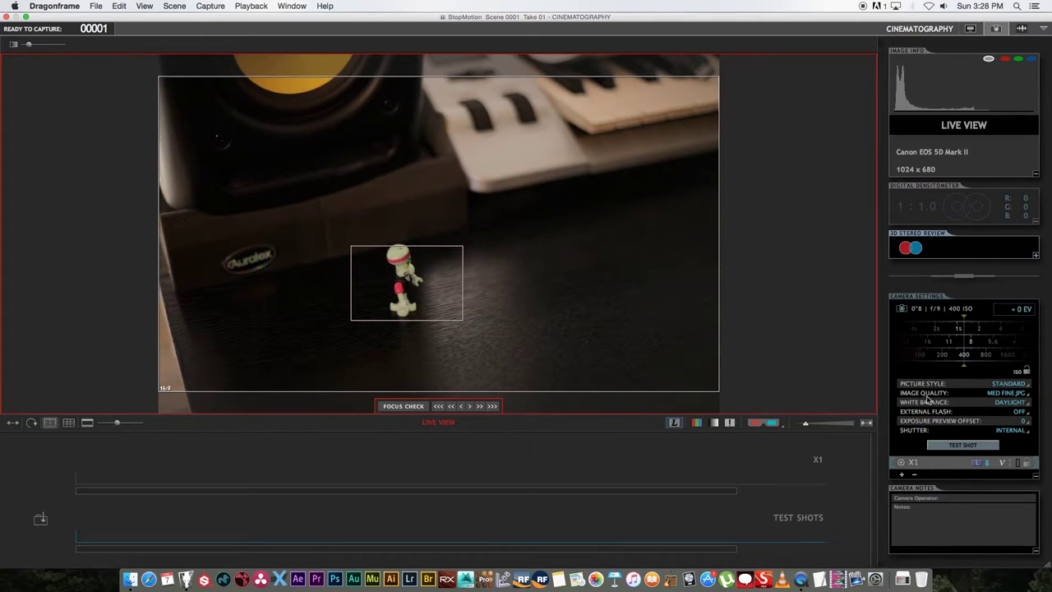
click(1008, 393)
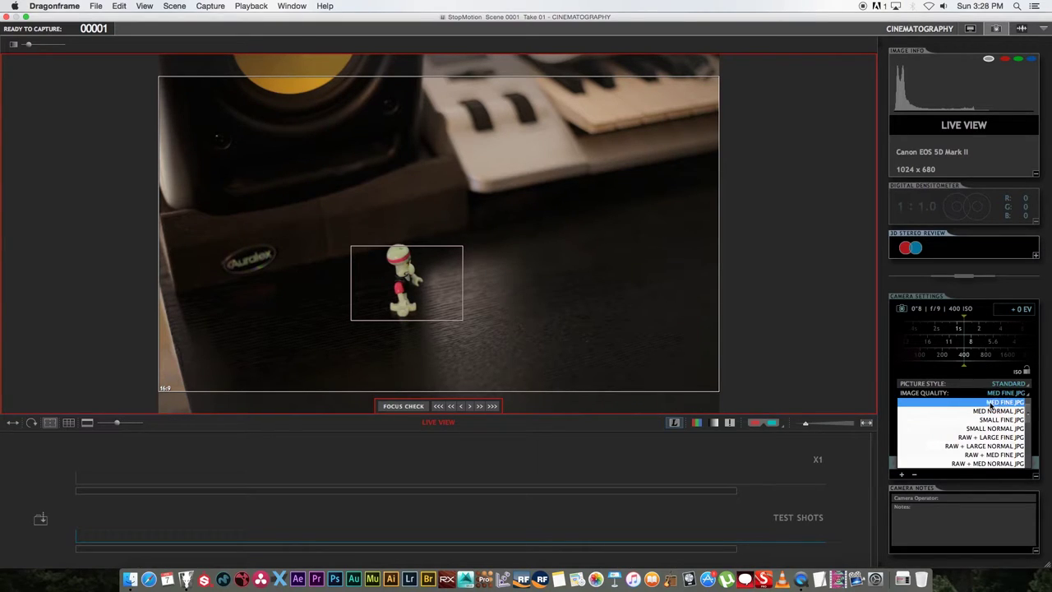
drag(1024, 404, 1029, 462)
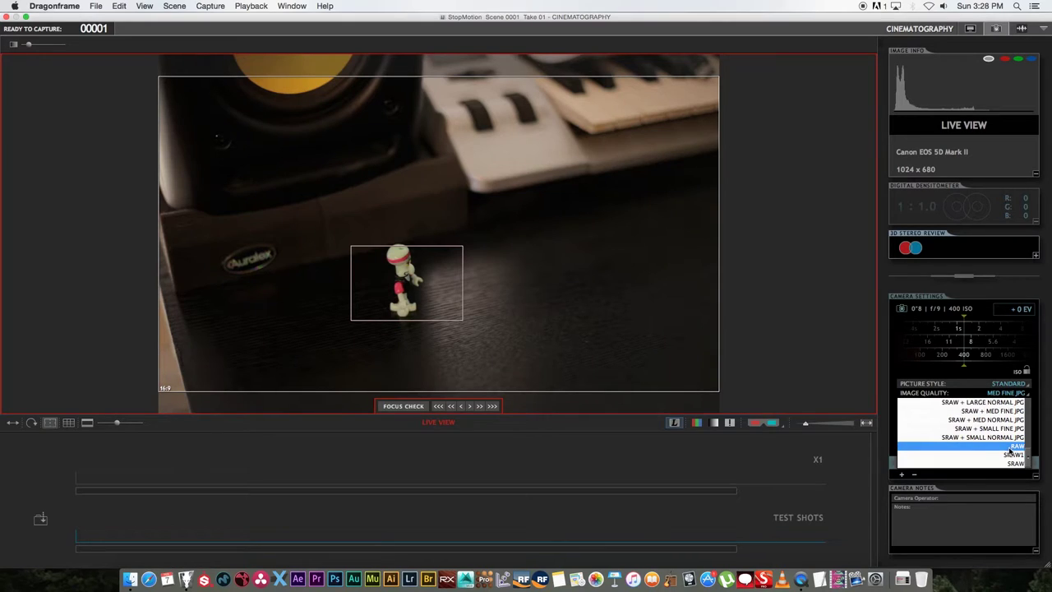
scroll(1028, 462, up, 5)
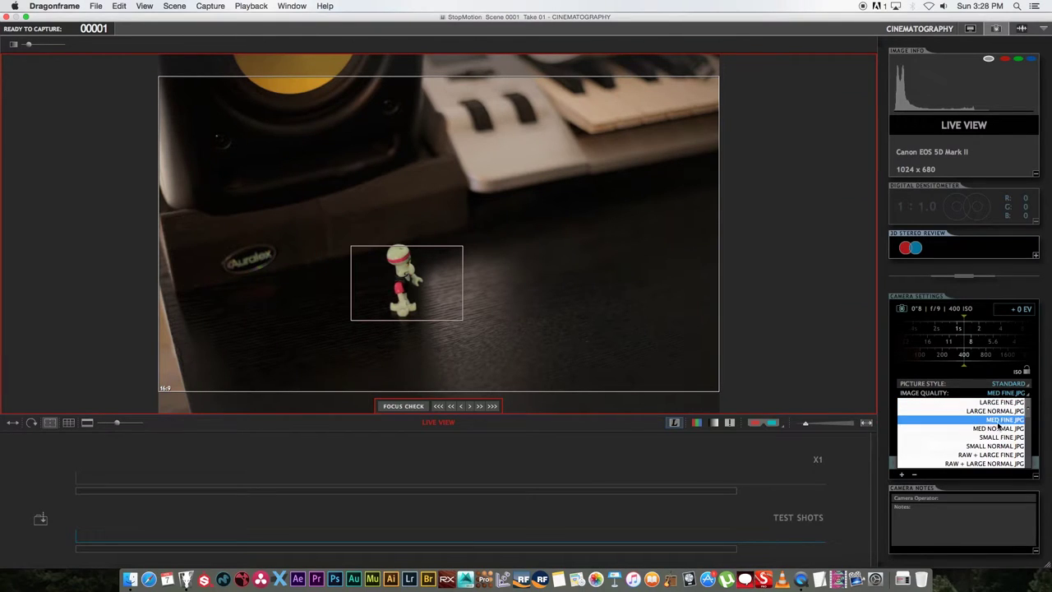
click(1008, 420)
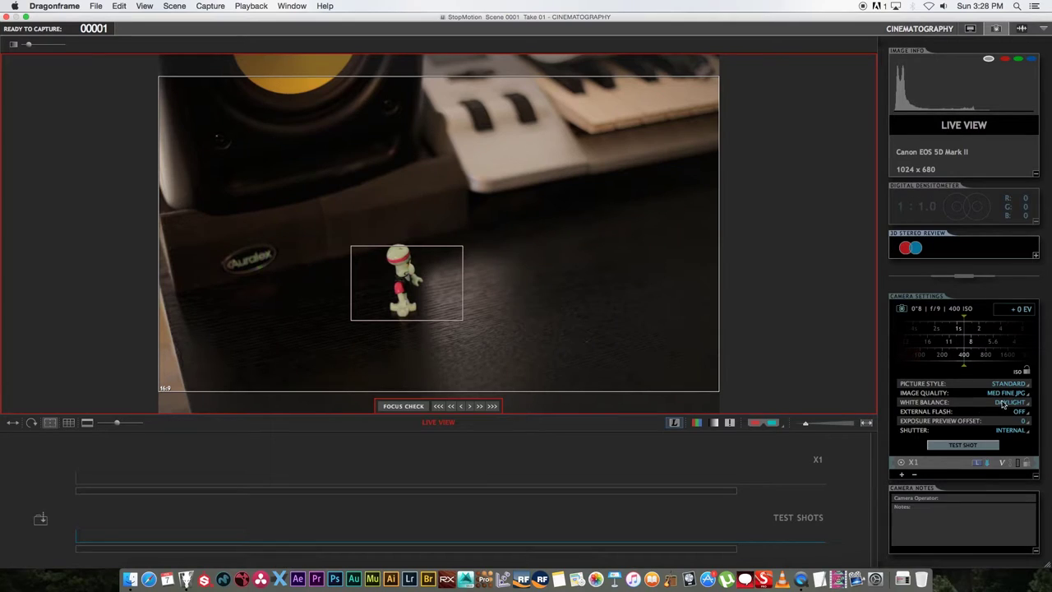
click(1010, 403)
scroll(1026, 428, up, 1)
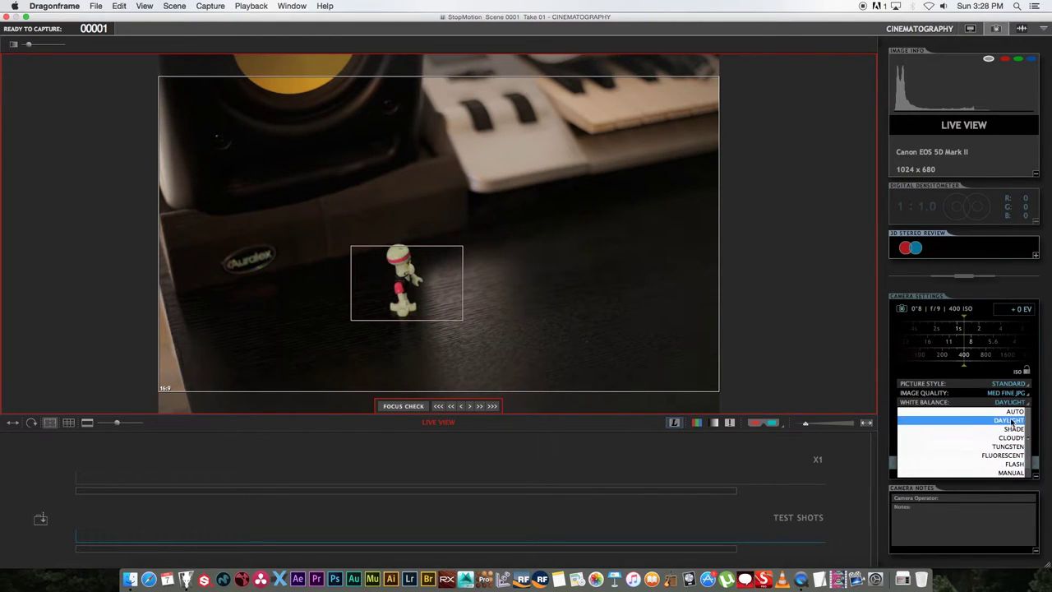
click(1008, 420)
click(1011, 402)
click(1002, 448)
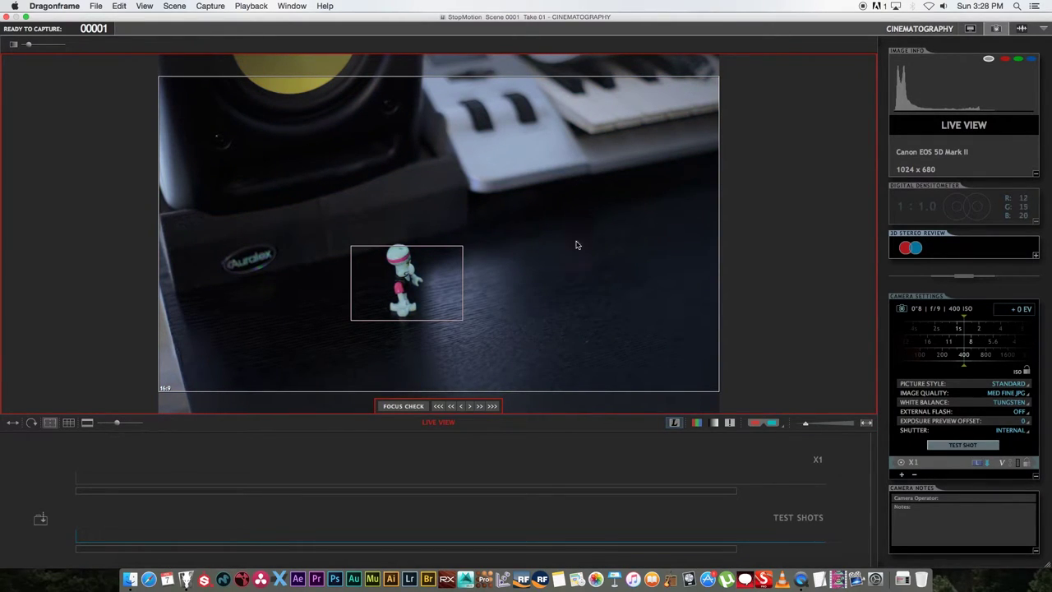
click(1033, 404)
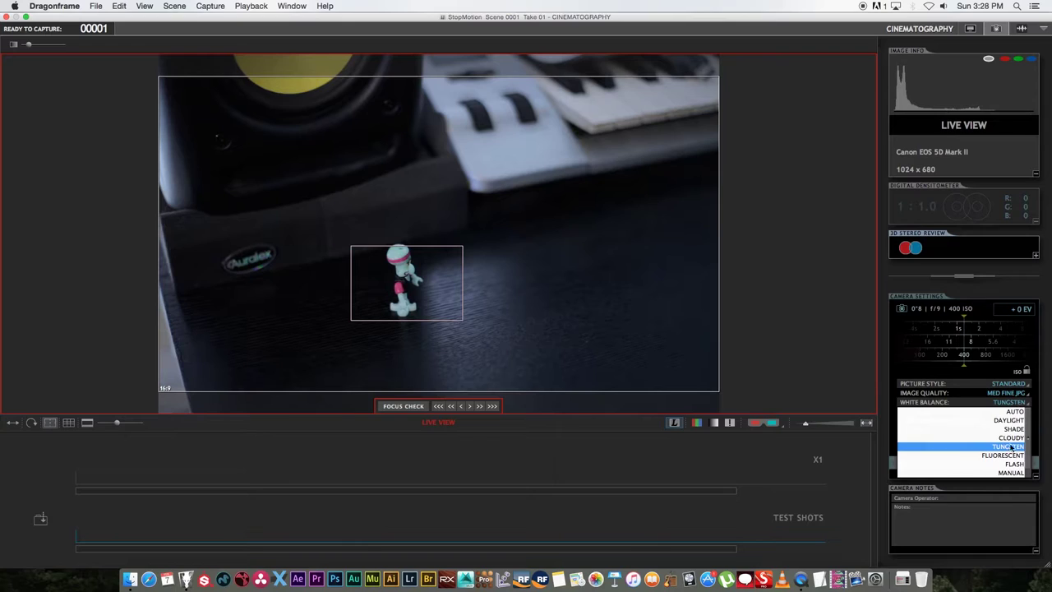
click(1011, 421)
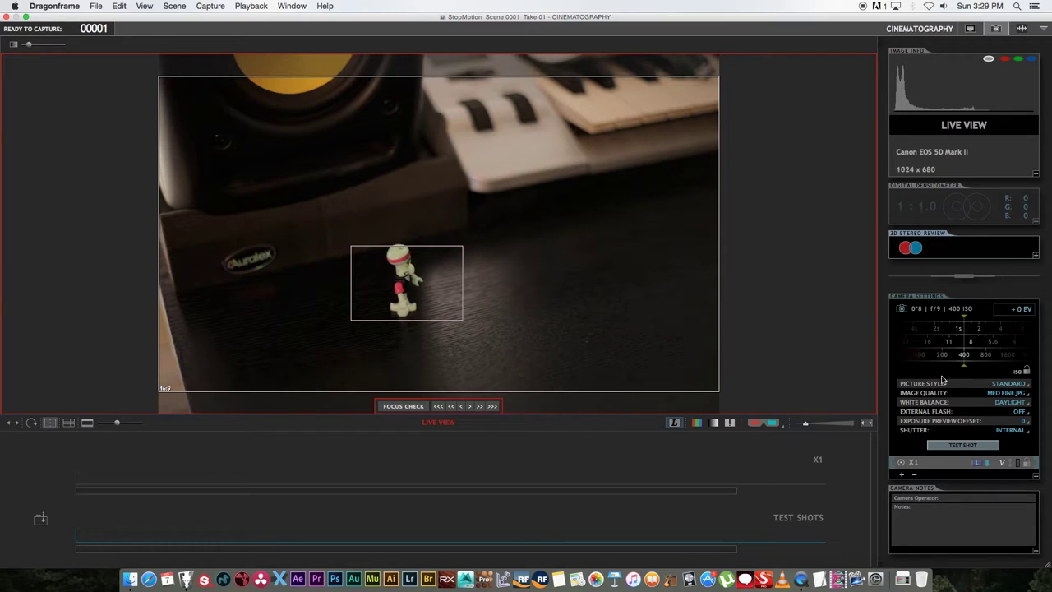
Return to the Animation workspace and keep the frame rate at 12 fps.
click(970, 30)
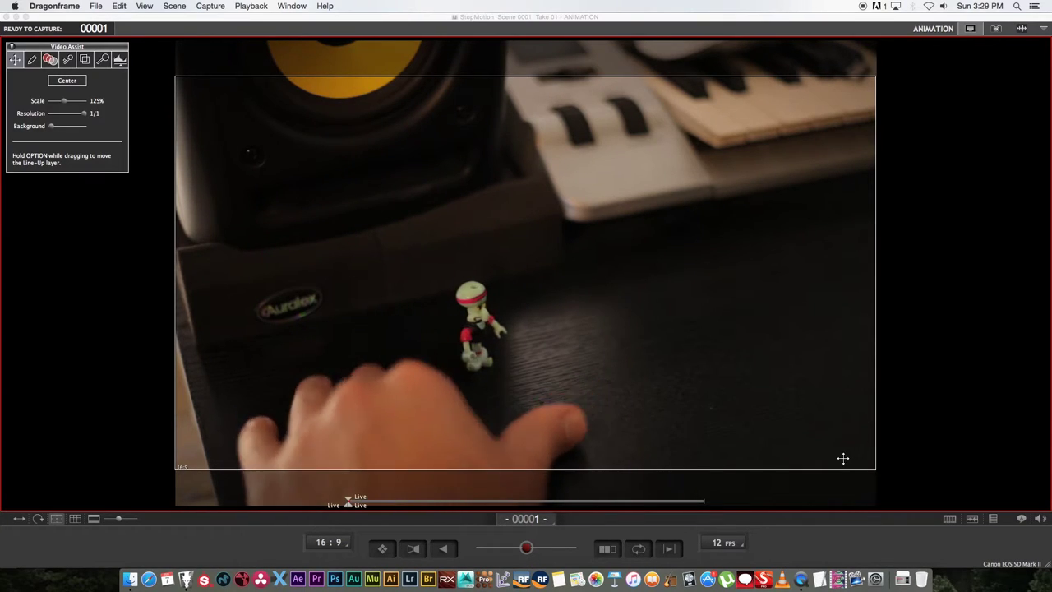
click(739, 546)
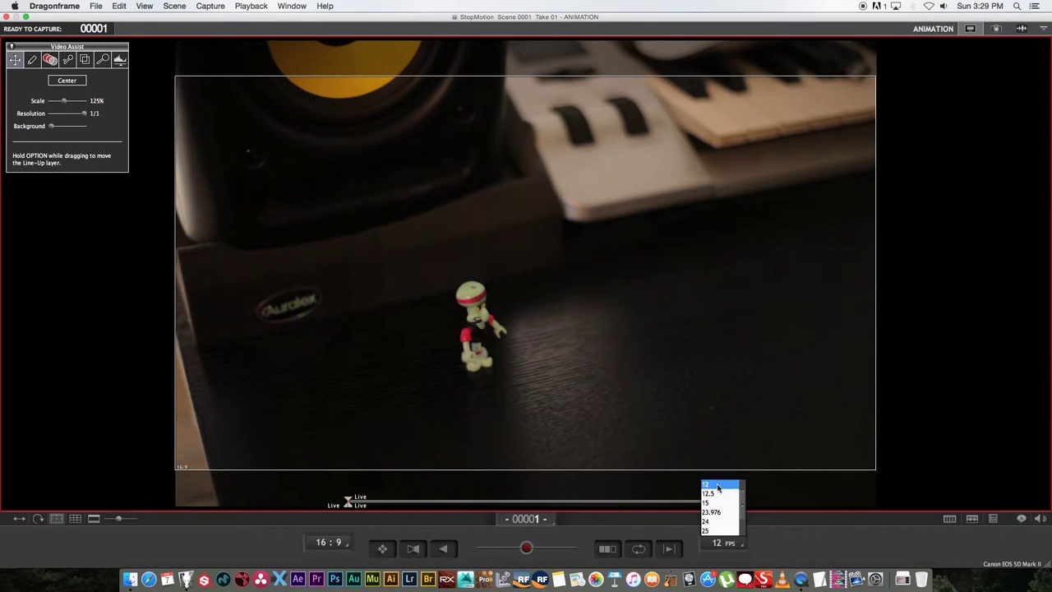
click(719, 488)
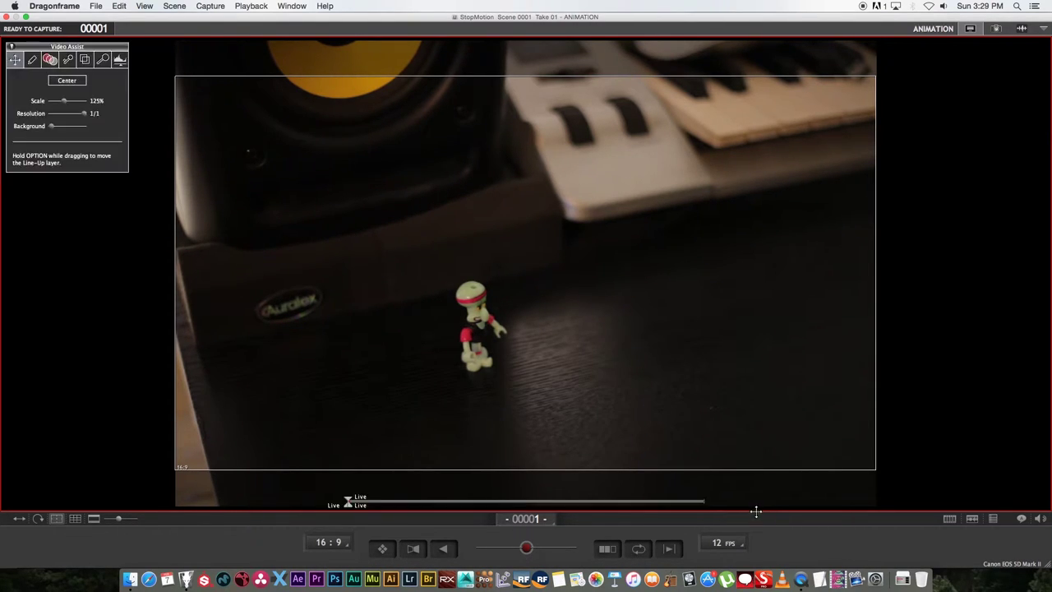
click(741, 545)
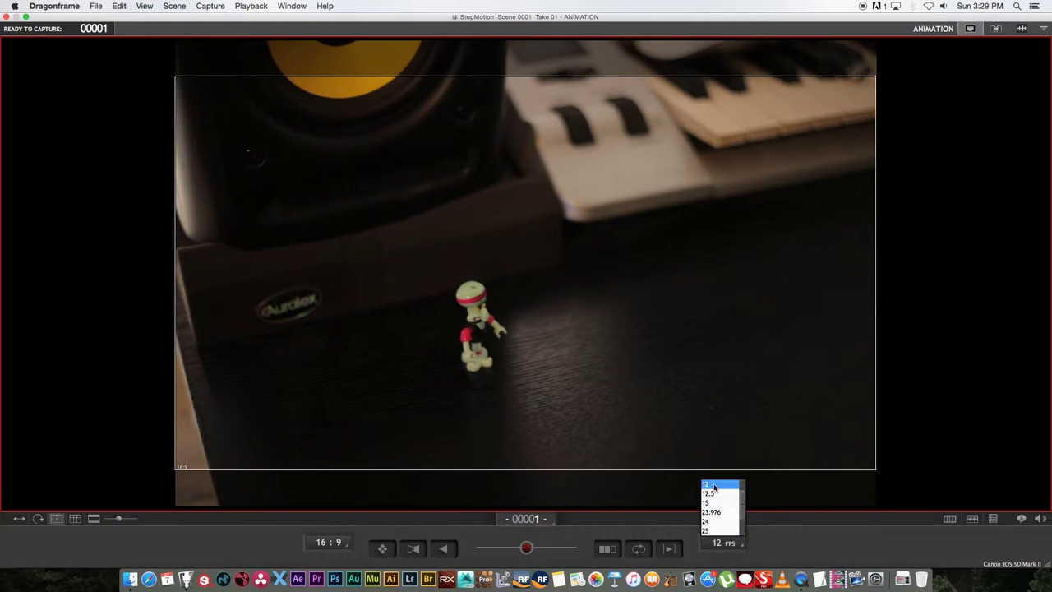
click(716, 485)
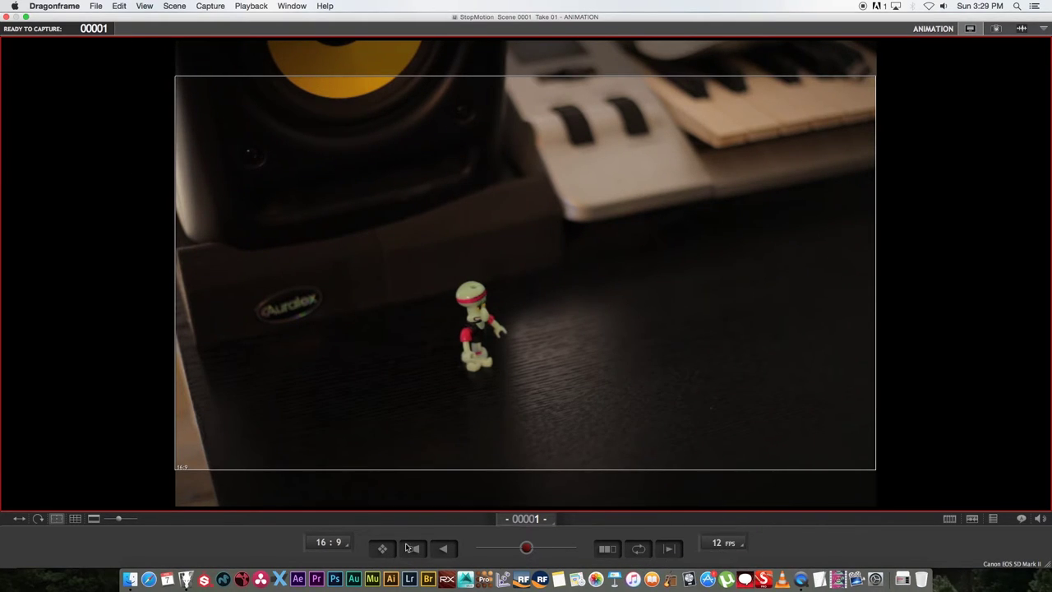
Review the aspect-ratio mask options, keeping the 16:9 mask.
click(338, 543)
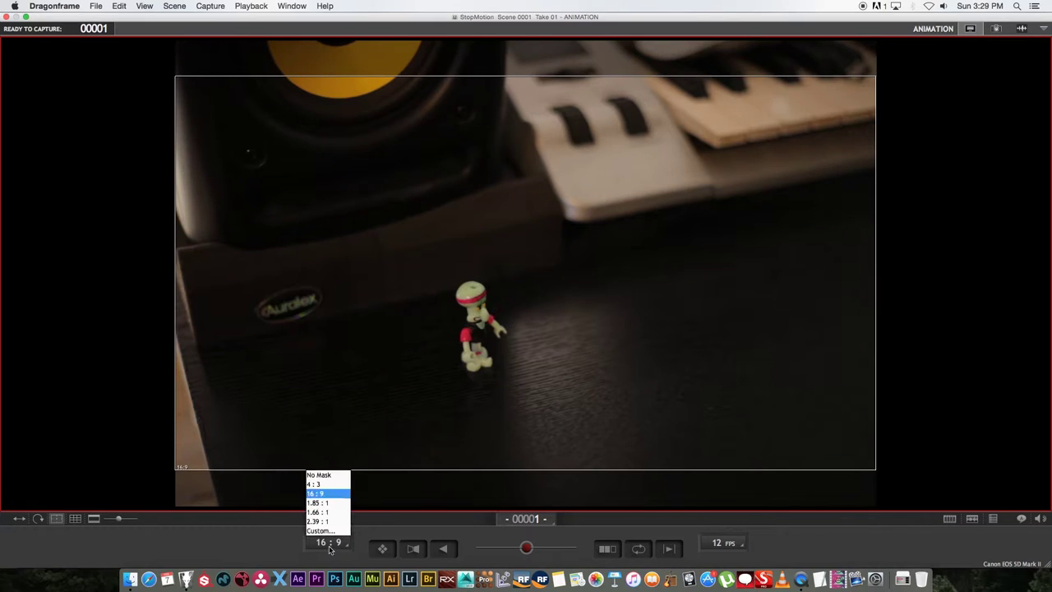
click(293, 546)
click(330, 543)
click(337, 543)
click(341, 541)
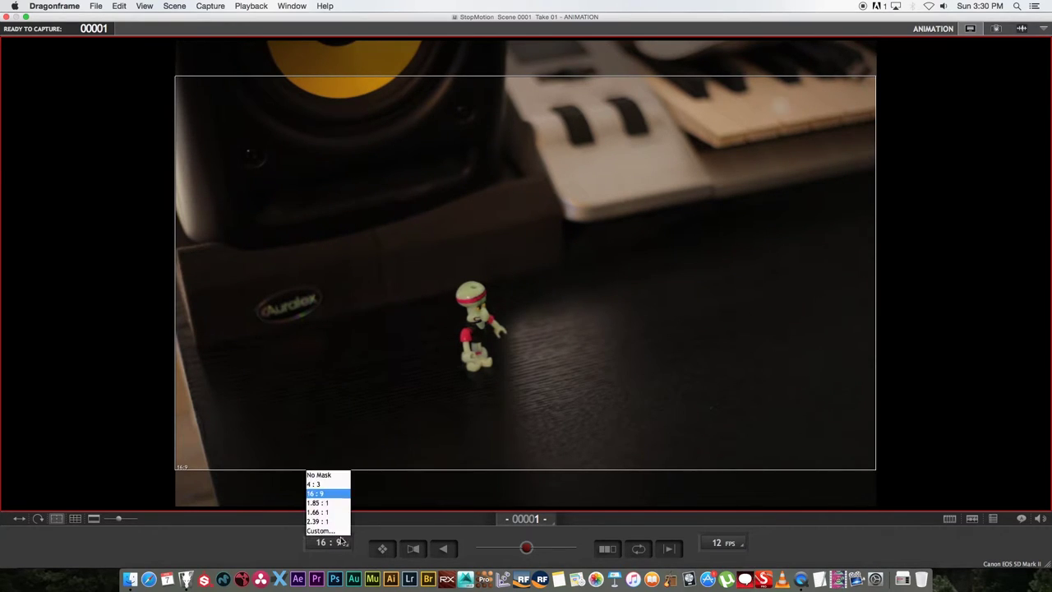
click(320, 495)
Try the 2.39 mask, darken mask opacity, revert to 16:9, and show the timeline.
mouse_move(209, 57)
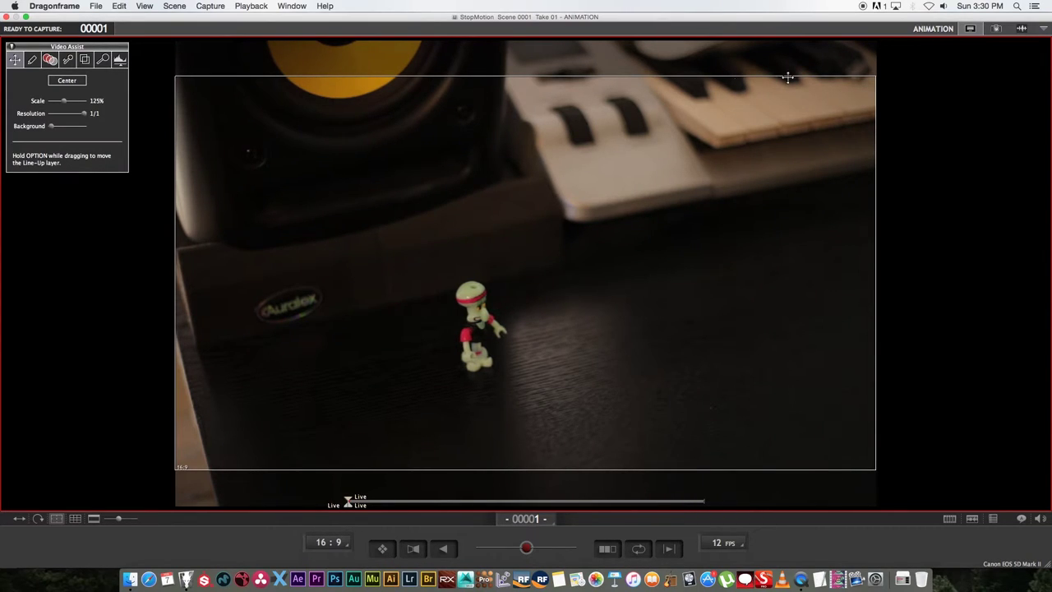
click(346, 534)
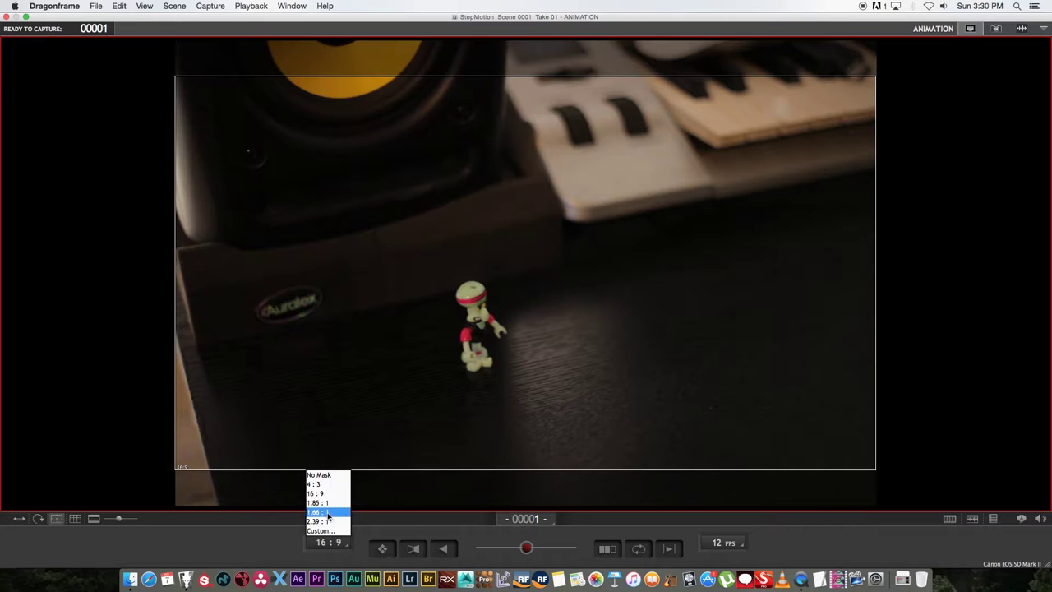
click(332, 526)
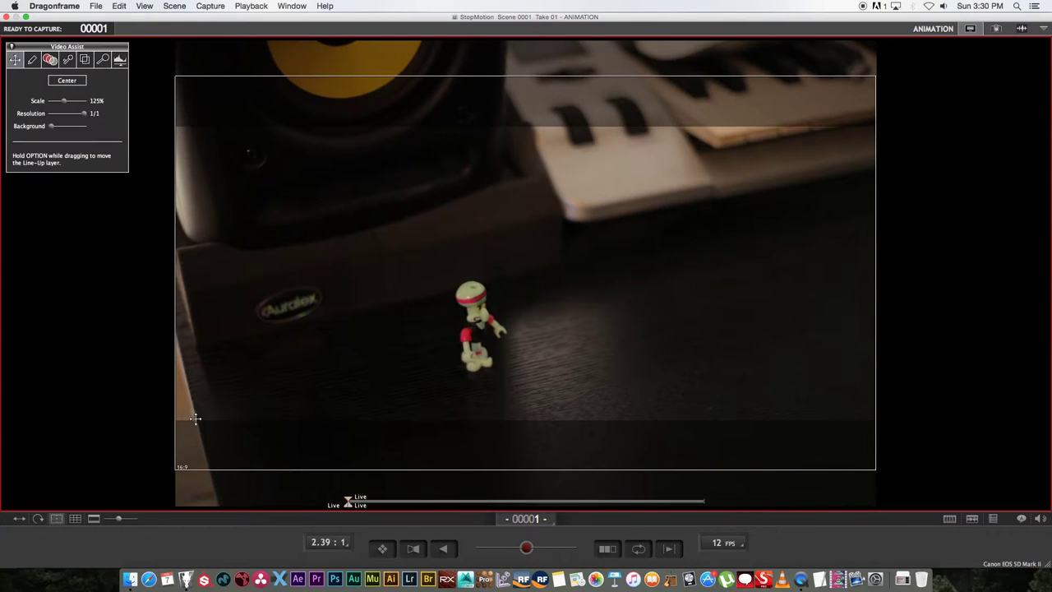
mouse_move(119, 519)
mouse_down()
mouse_move(109, 518)
mouse_move(134, 519)
mouse_up()
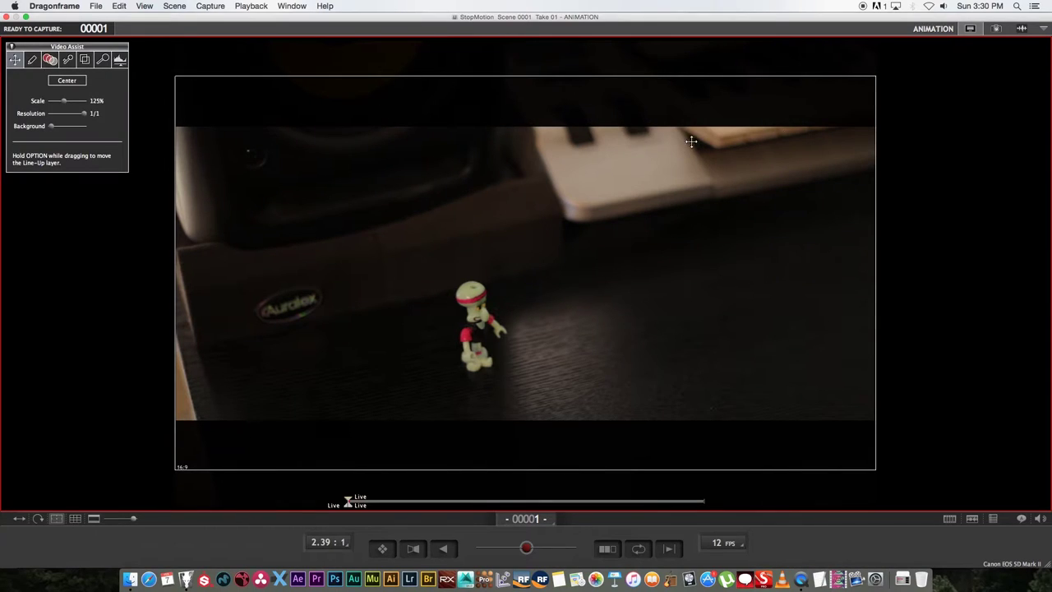
click(333, 545)
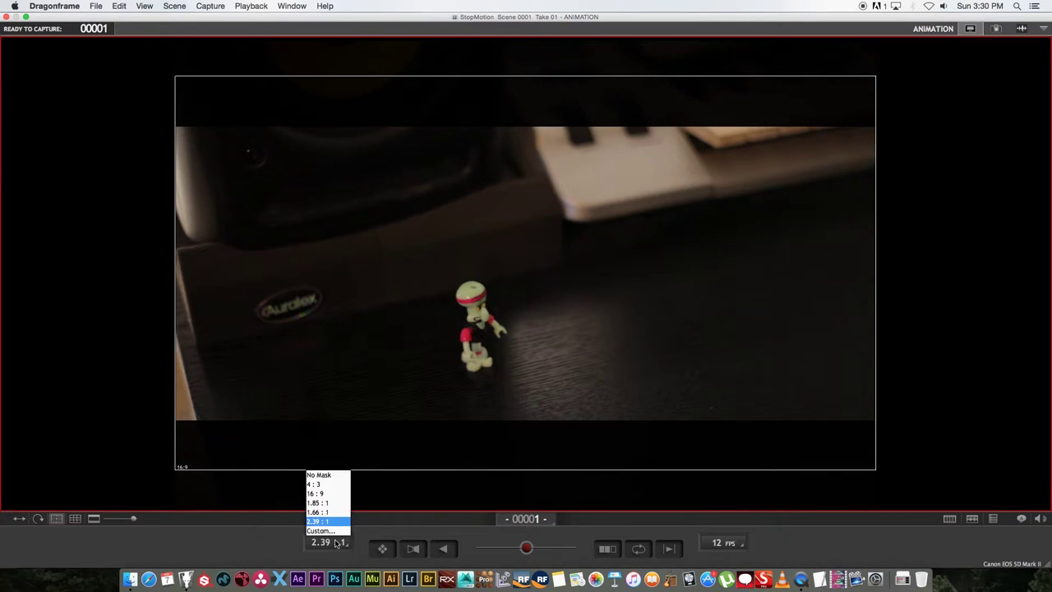
click(321, 495)
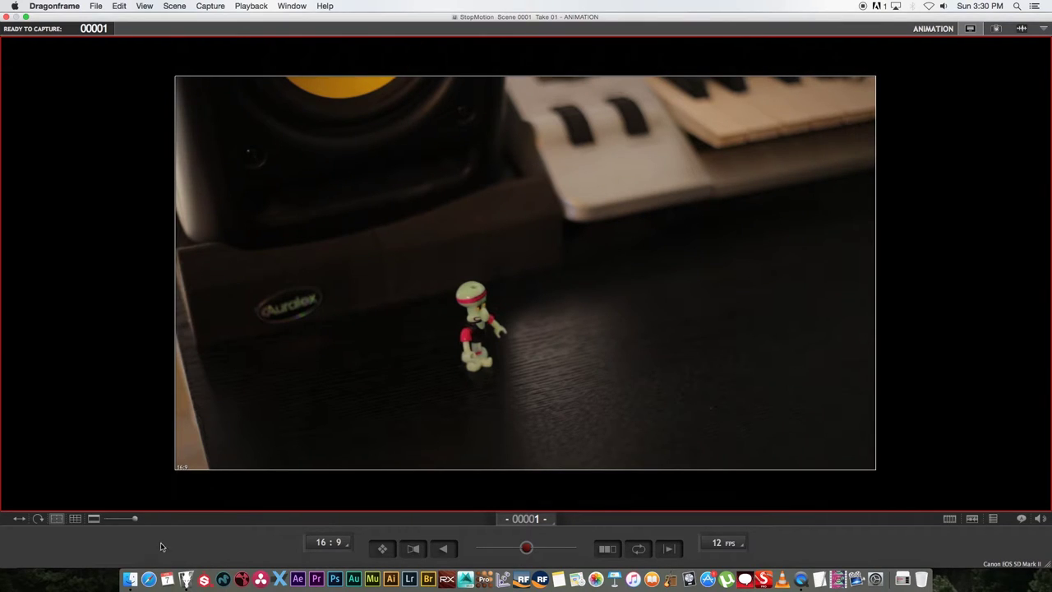
mouse_move(123, 501)
click(949, 520)
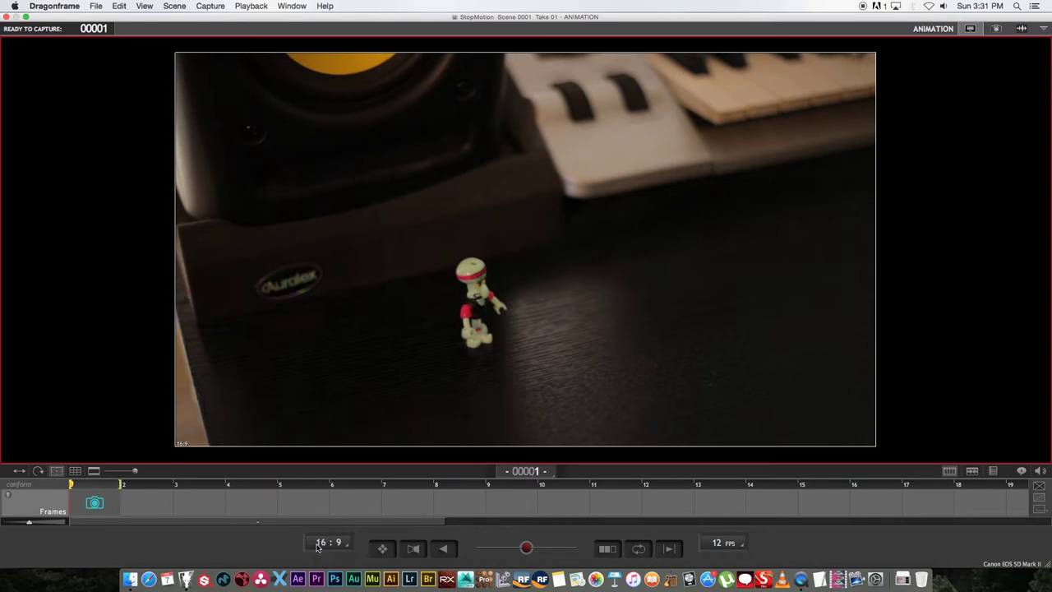
Capture the first frames, using onion skin to compare the new pose with the previous frame.
key(Return)
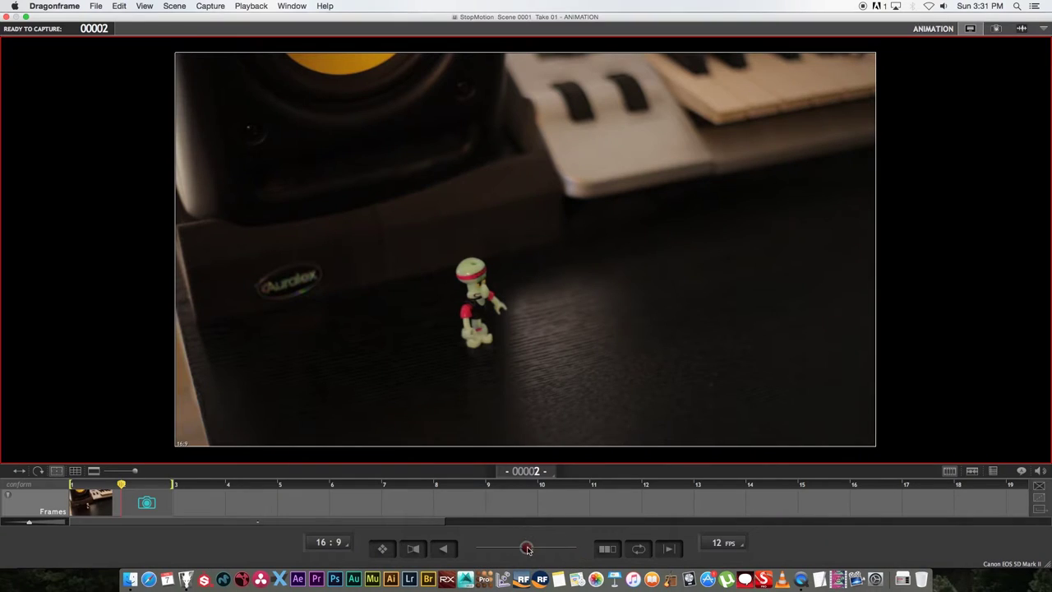
drag(528, 550, 547, 549)
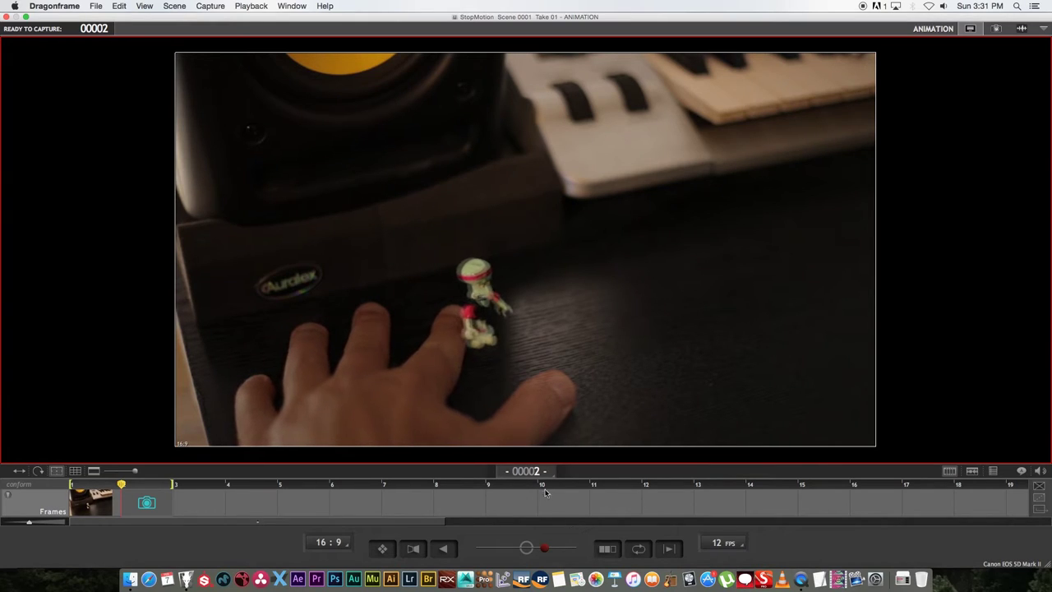
mouse_move(491, 376)
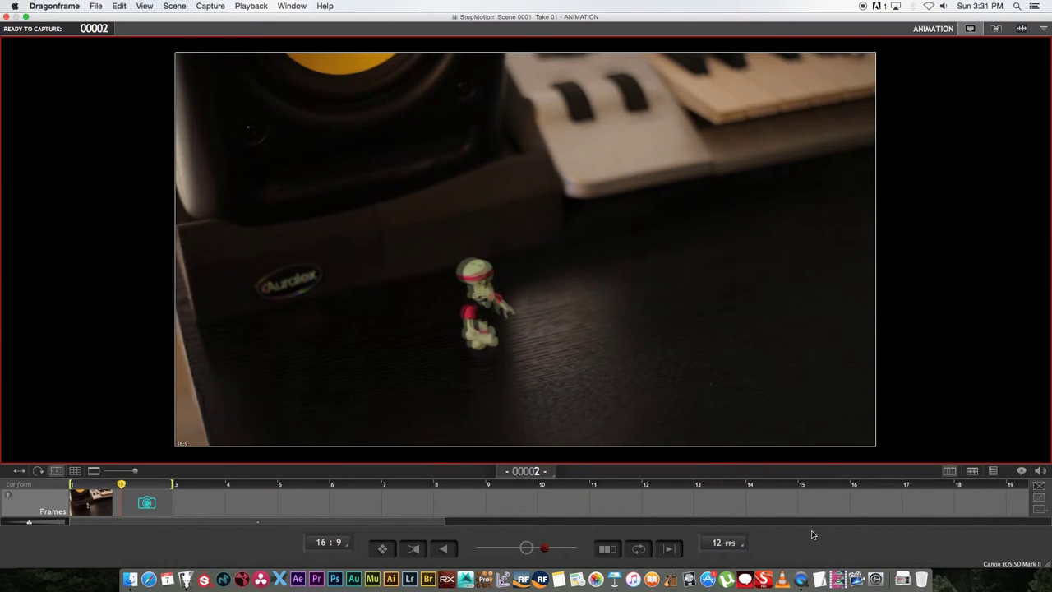
key(Return)
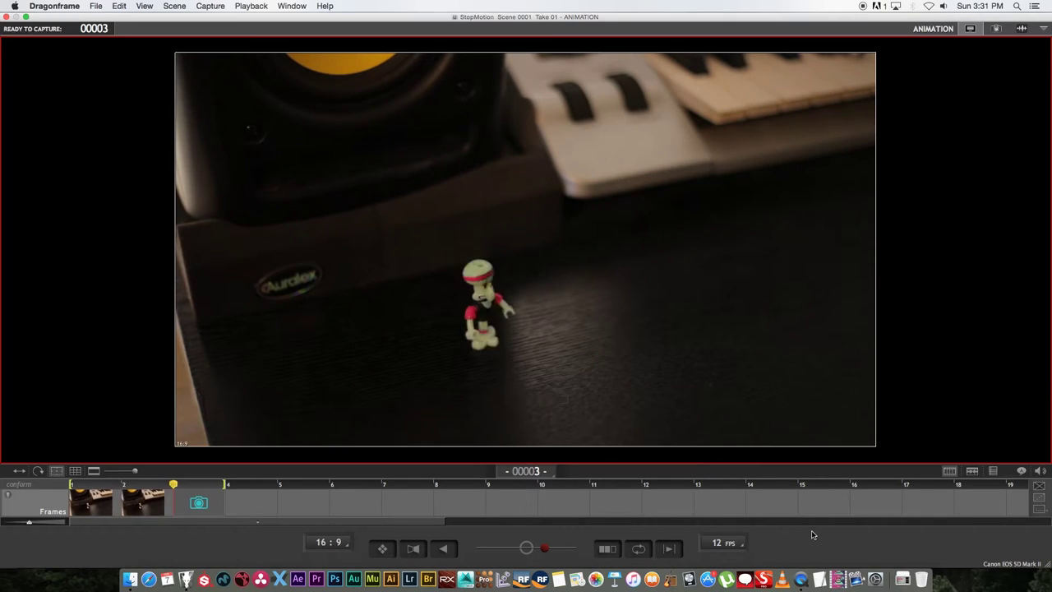
key(Left)
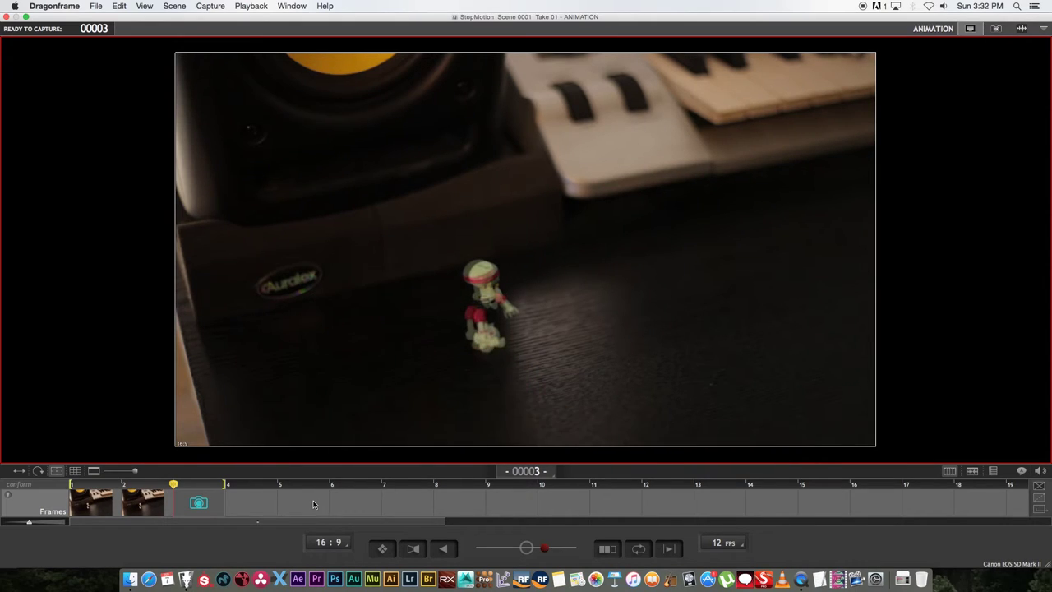
Capture several more frames as the figure walks forward.
key(Return)
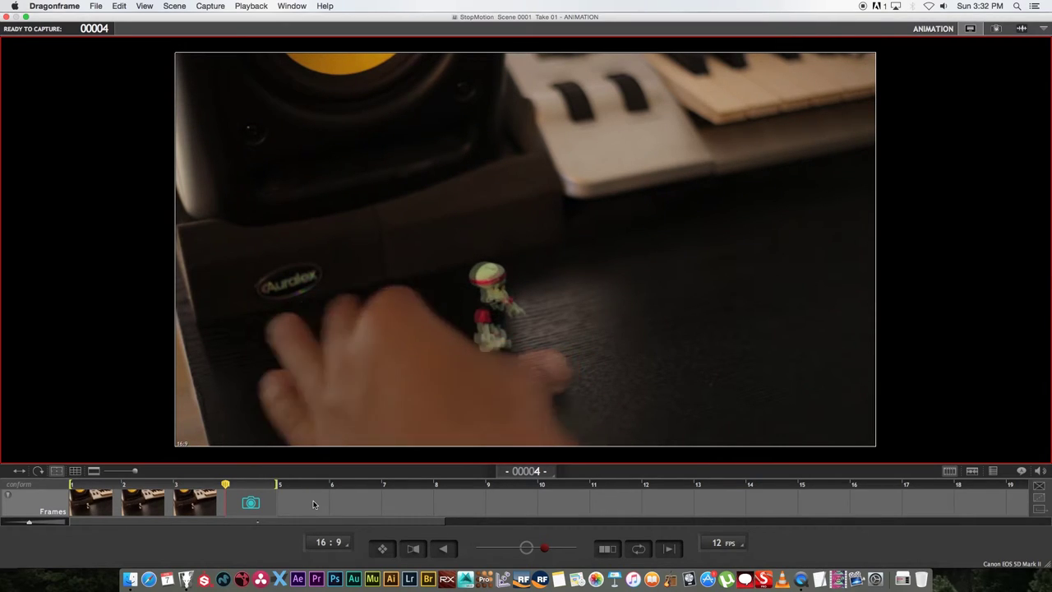
key(Return)
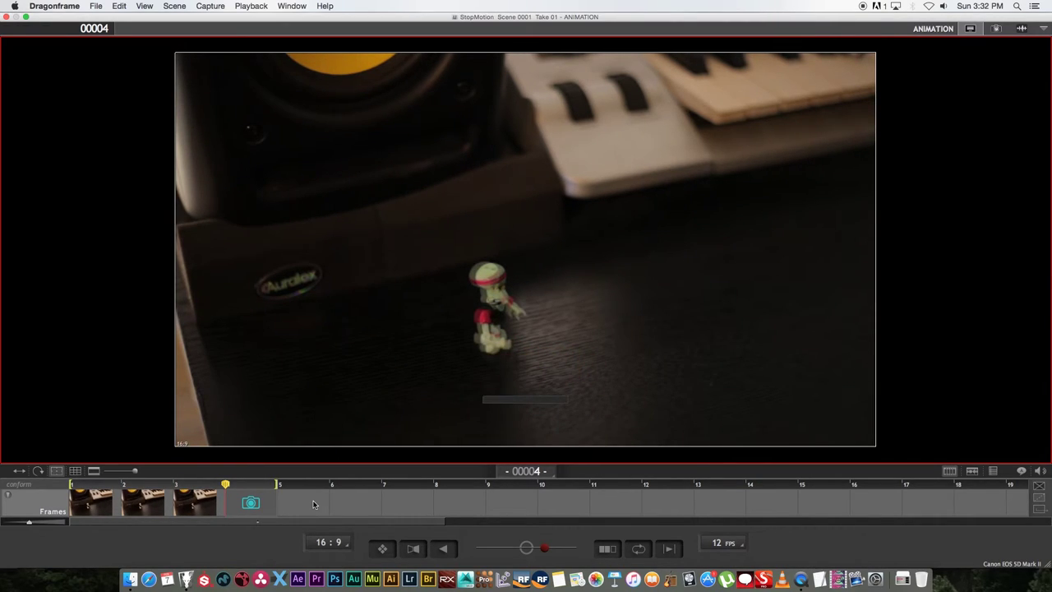
key(Return)
key(Return)
key(Return)
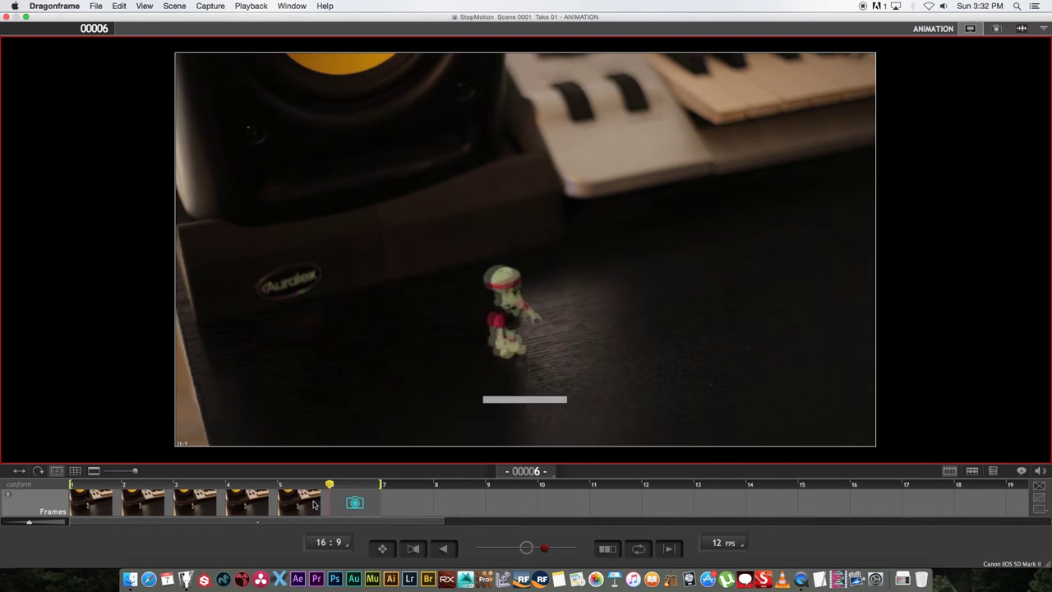
key(Return)
key(Return)
key(Return)
key(Return)
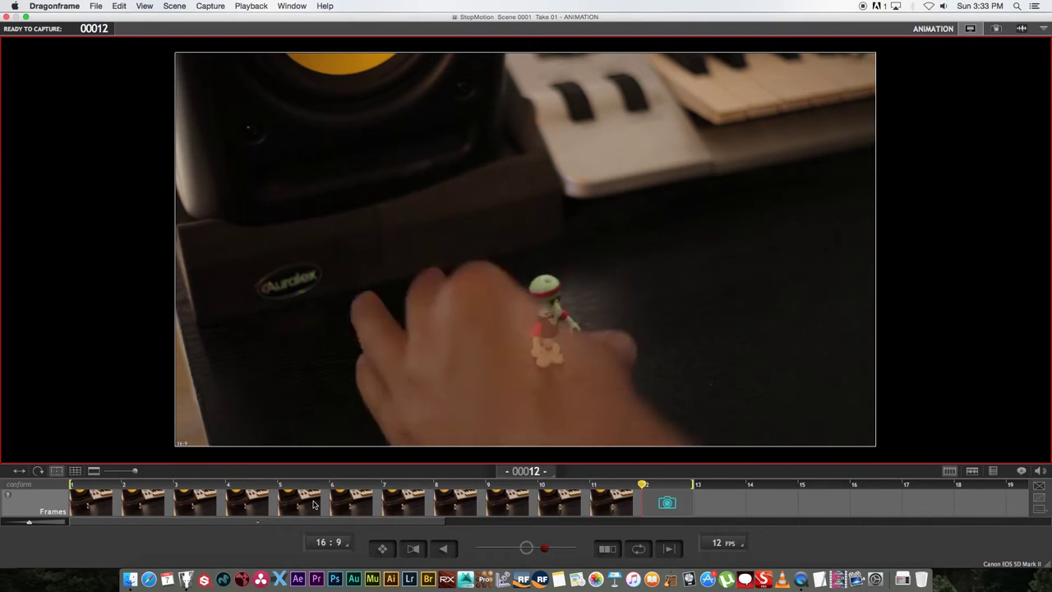
key(Return)
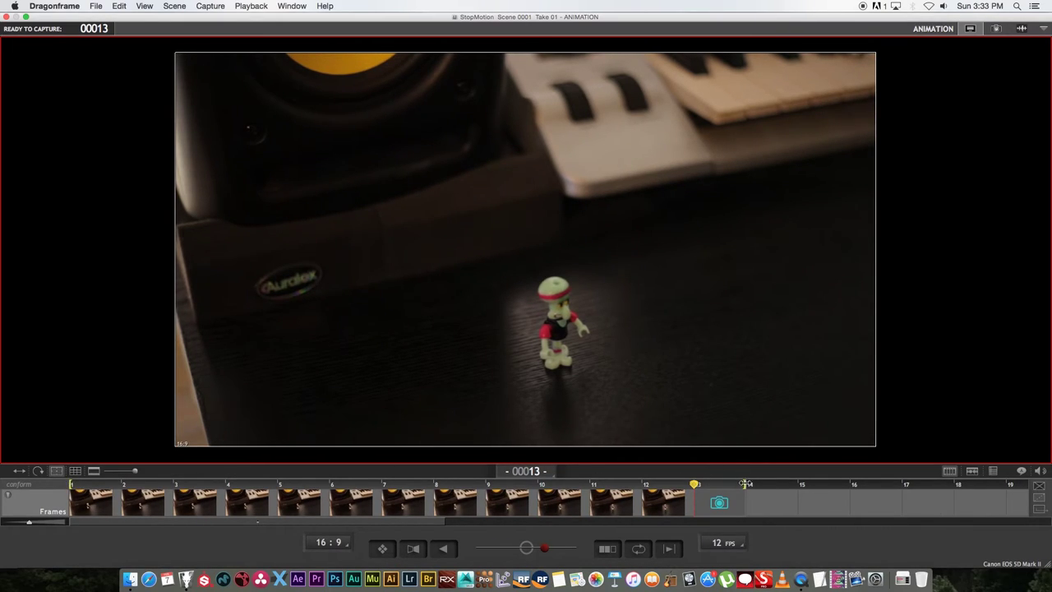
Set the playback end marker, play back the 12 frames, and turn on looping.
drag(721, 484, 702, 484)
key(0)
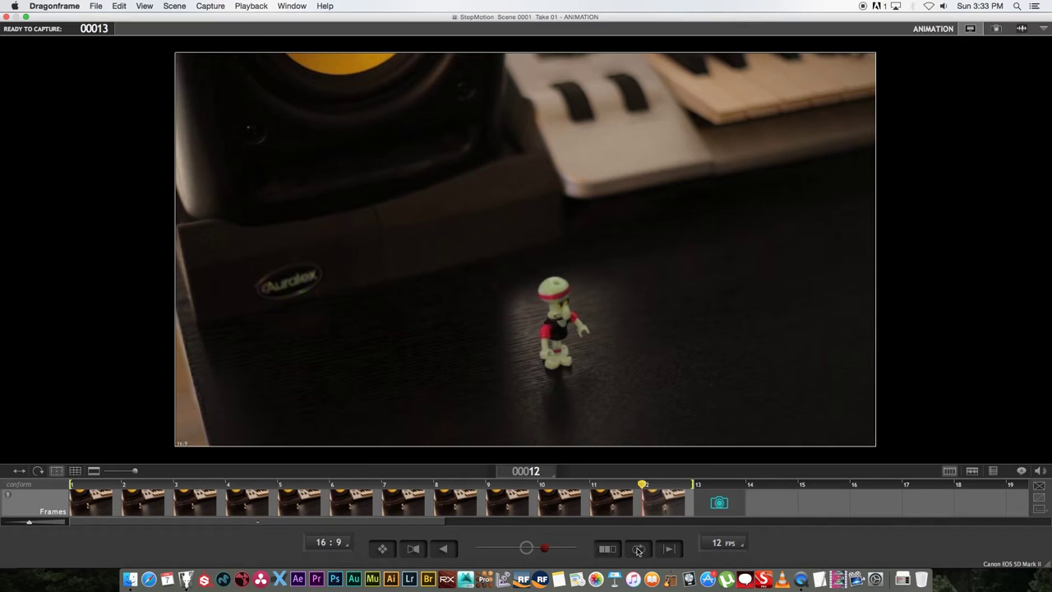
click(639, 549)
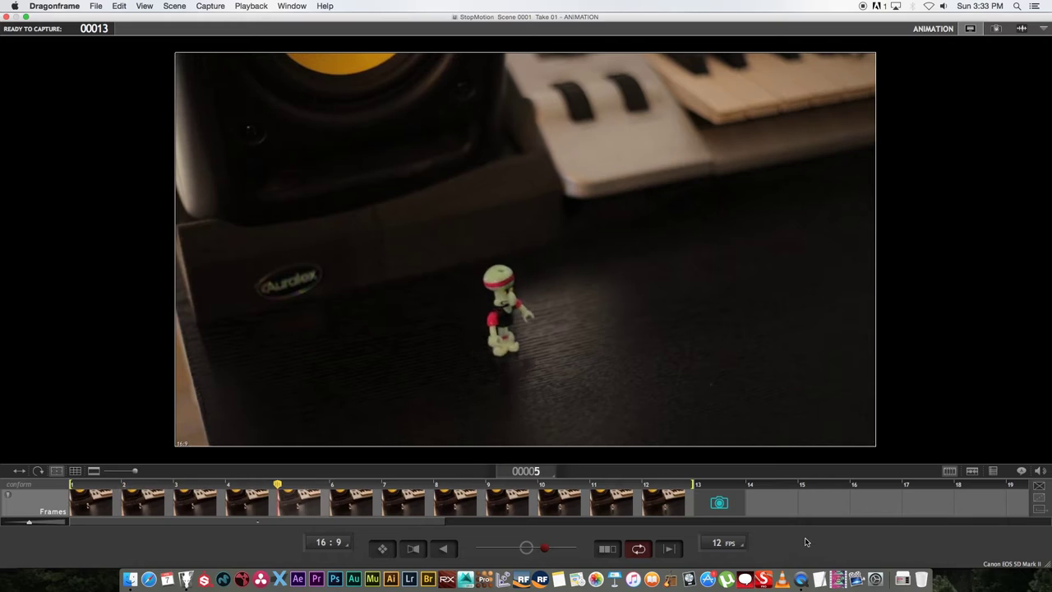
Set the playback end and capture a new frame from the live view.
drag(693, 484, 730, 484)
click(715, 501)
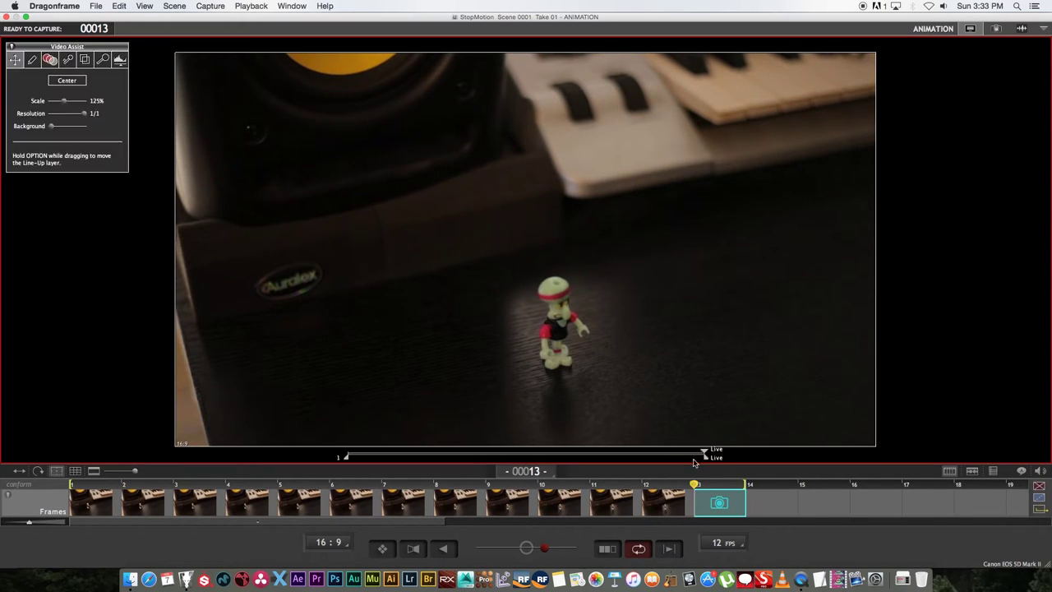
mouse_move(786, 458)
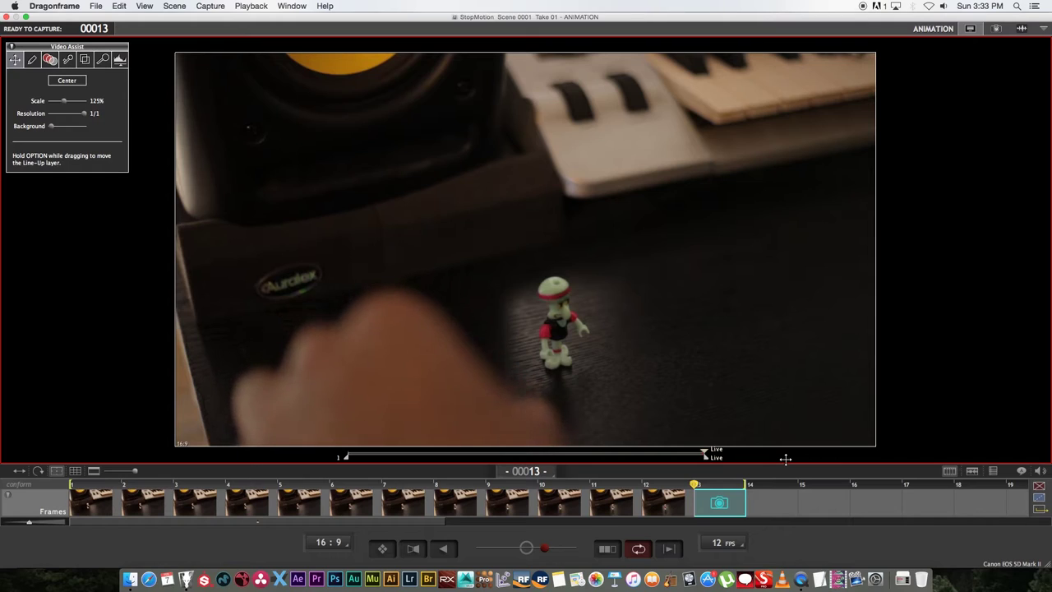
key(Return)
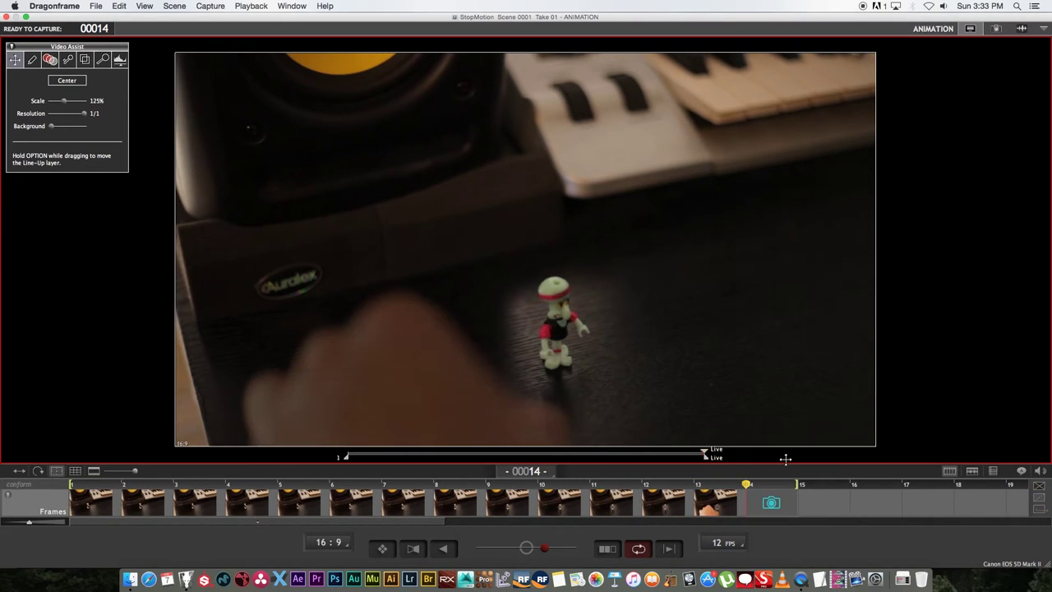
Play back, then select and delete frame 13 showing the animator's hand.
key(0)
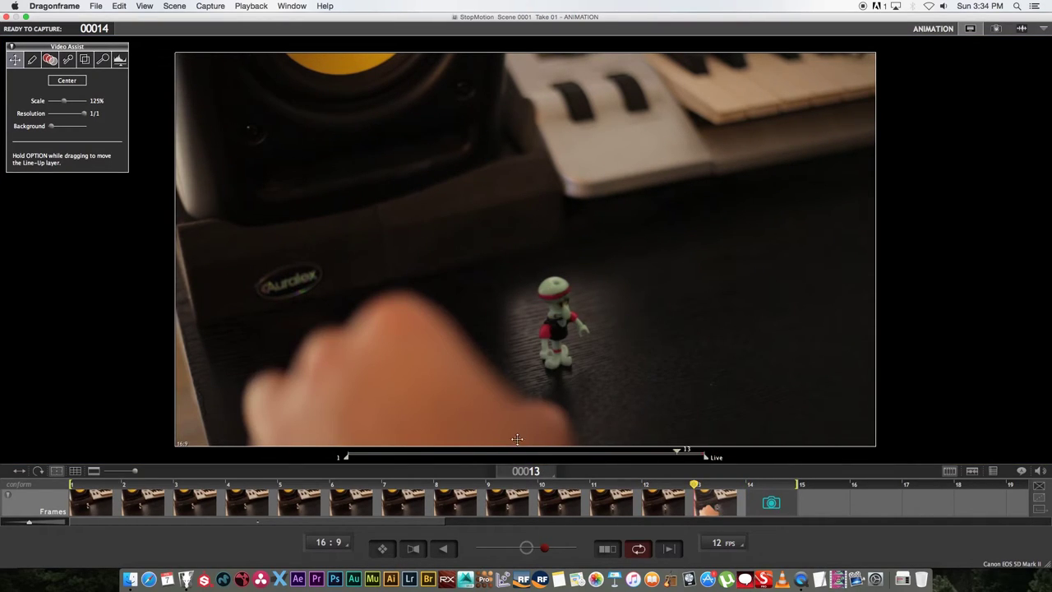
click(716, 504)
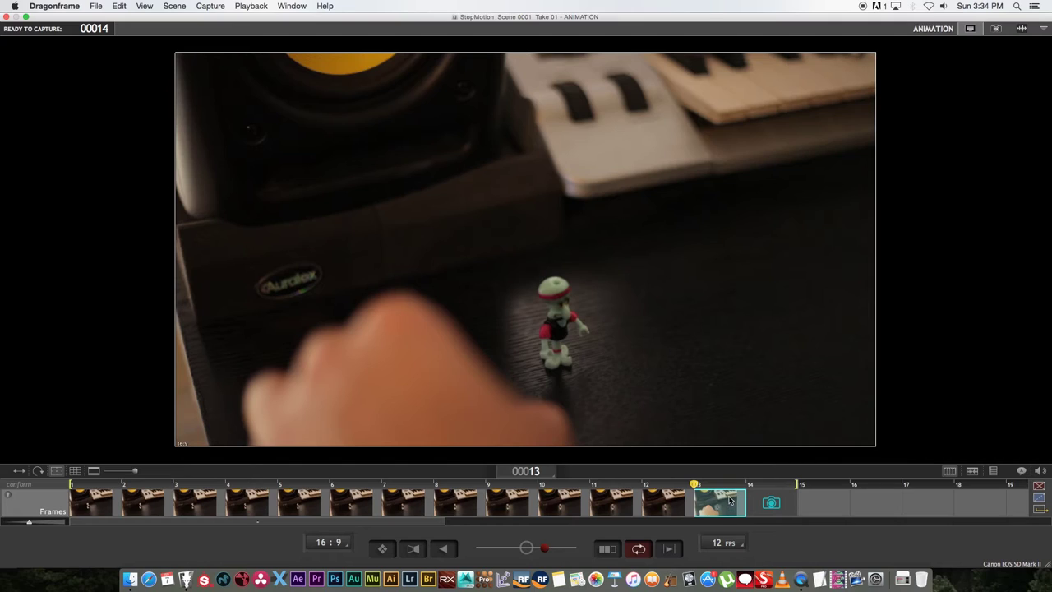
right_click(712, 493)
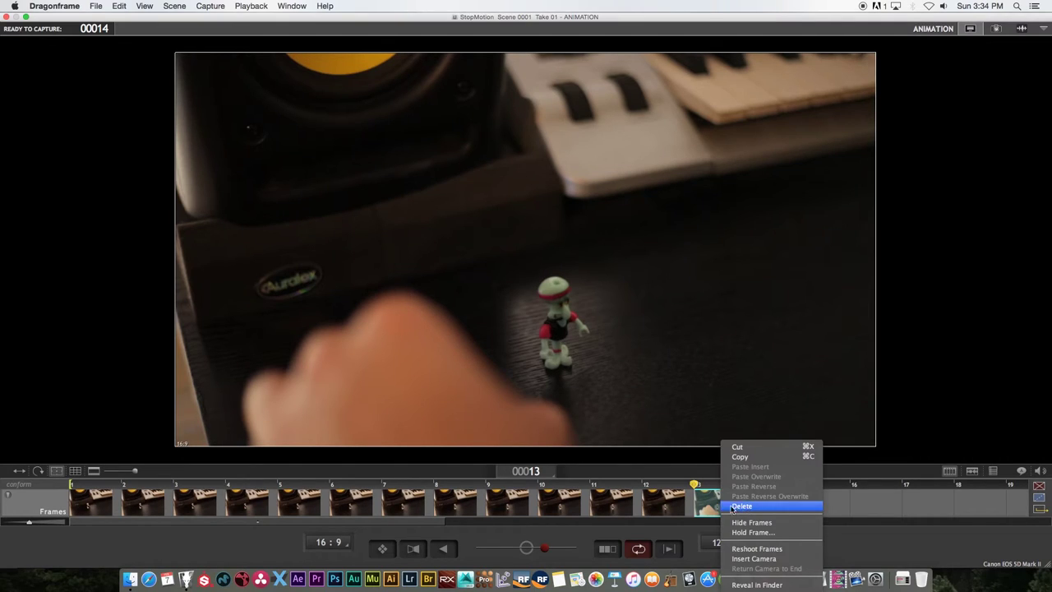
click(707, 524)
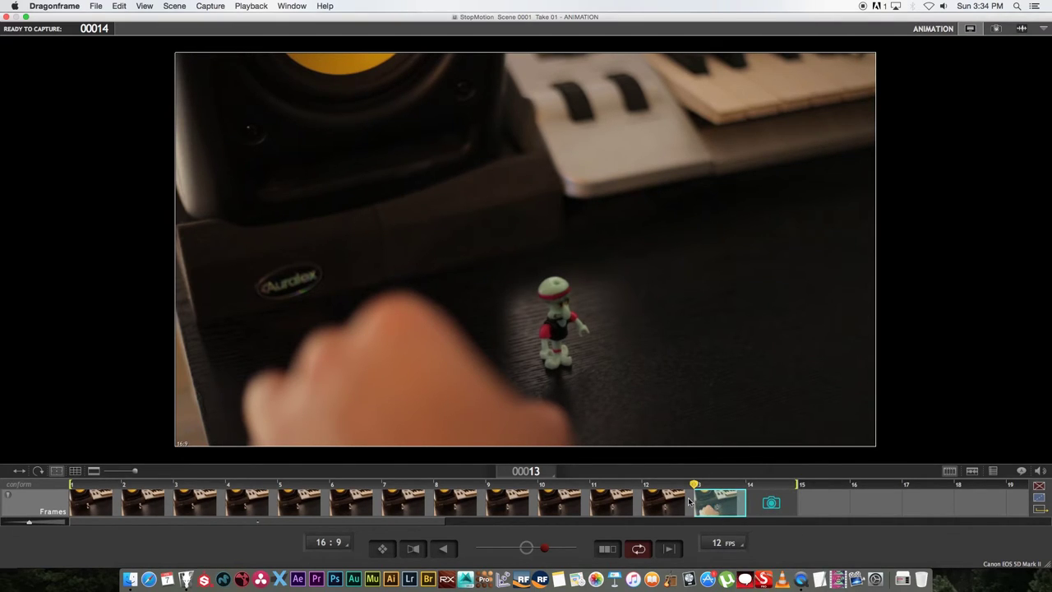
key(Delete)
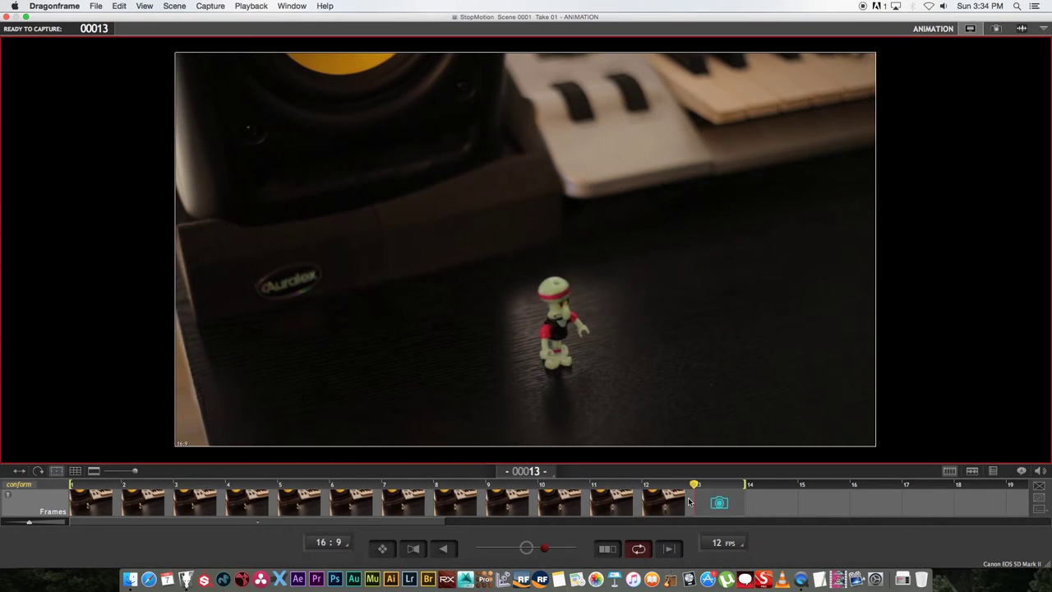
Recapture frame 13 and stretch it to hold for 12 frames.
key(Return)
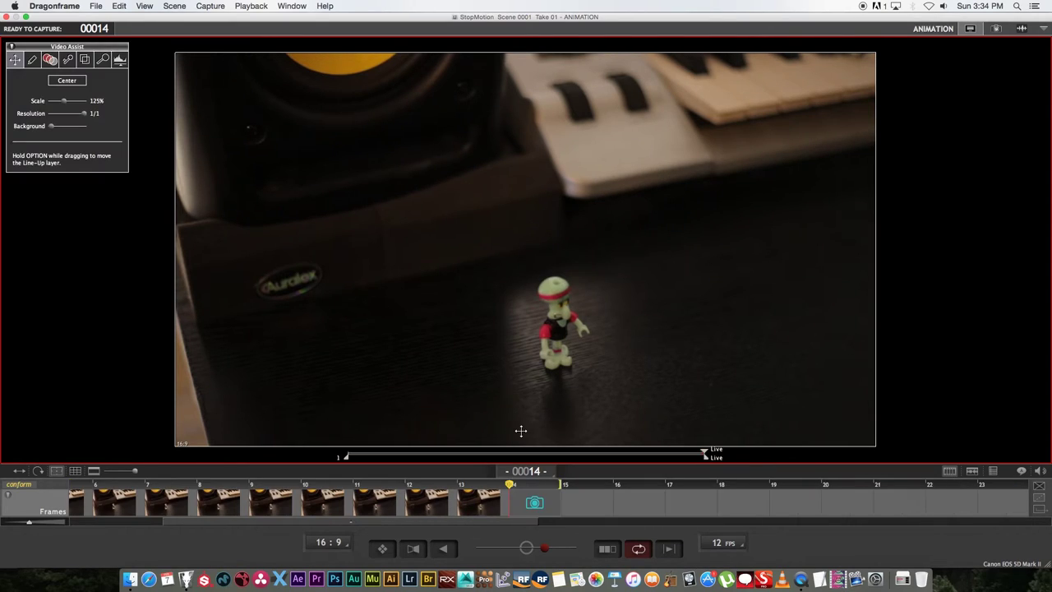
mouse_move(565, 374)
click(463, 518)
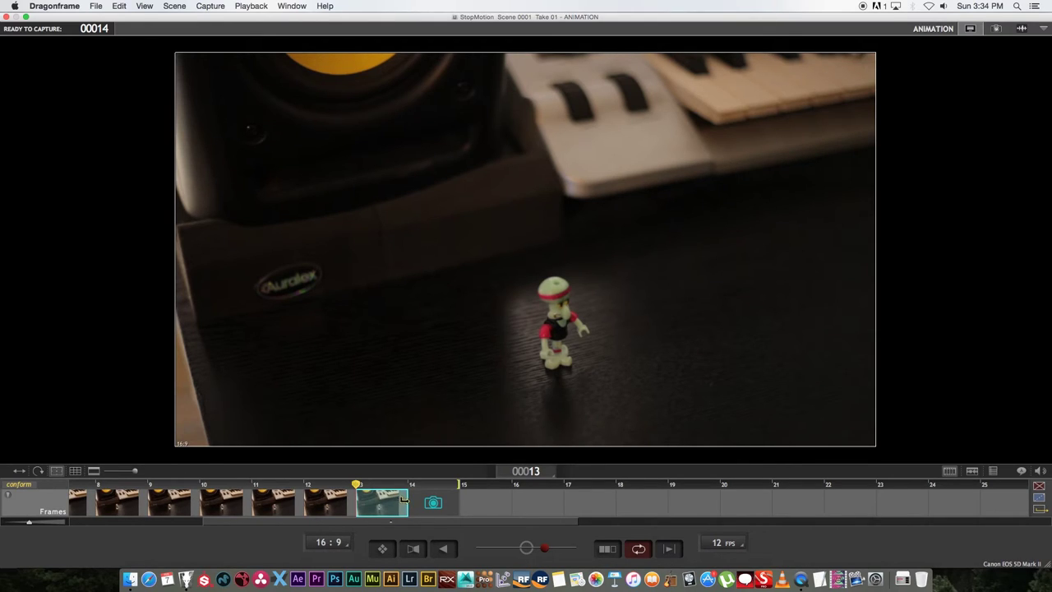
drag(404, 504, 953, 503)
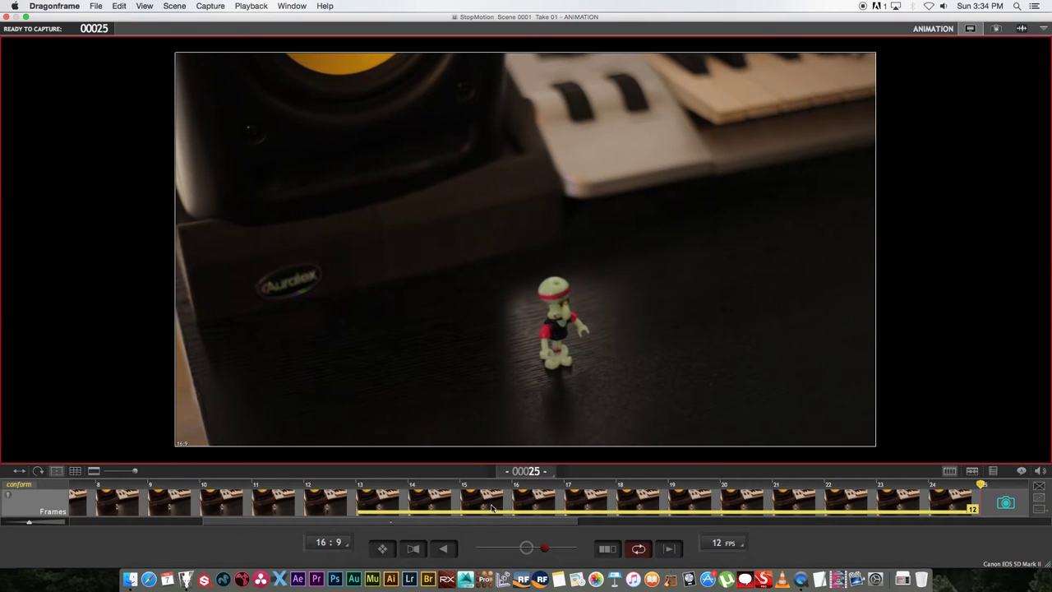
drag(524, 526, 582, 521)
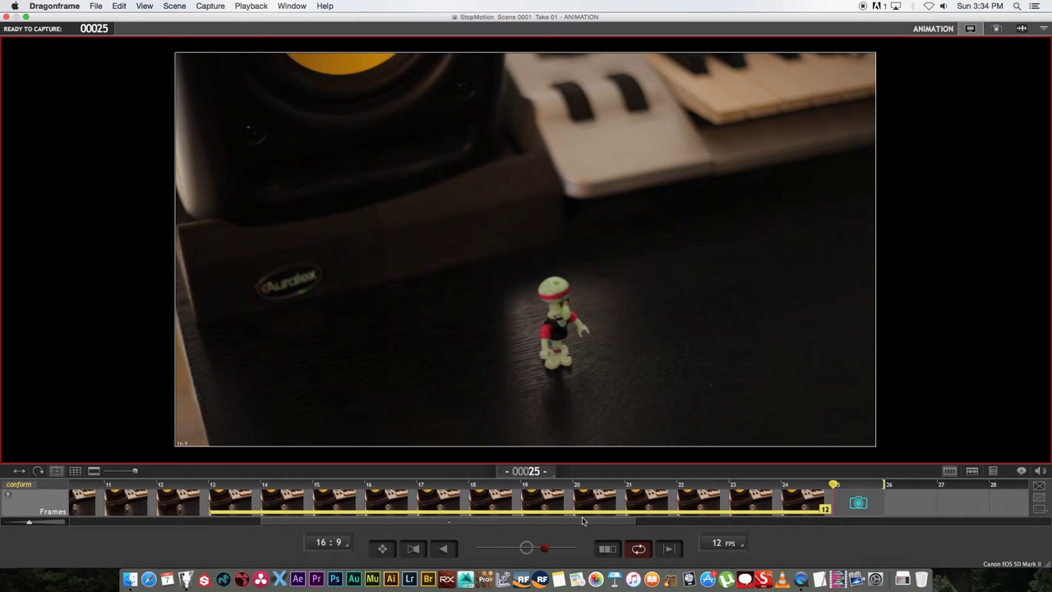
Review the take with looping playback, then return to the live camera view.
click(884, 484)
click(915, 485)
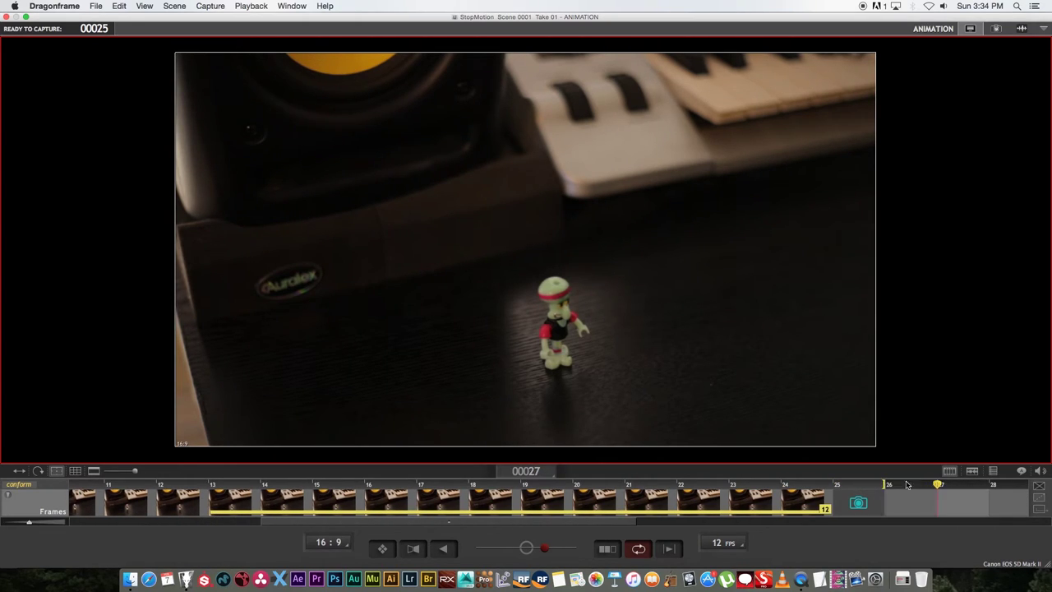
click(878, 487)
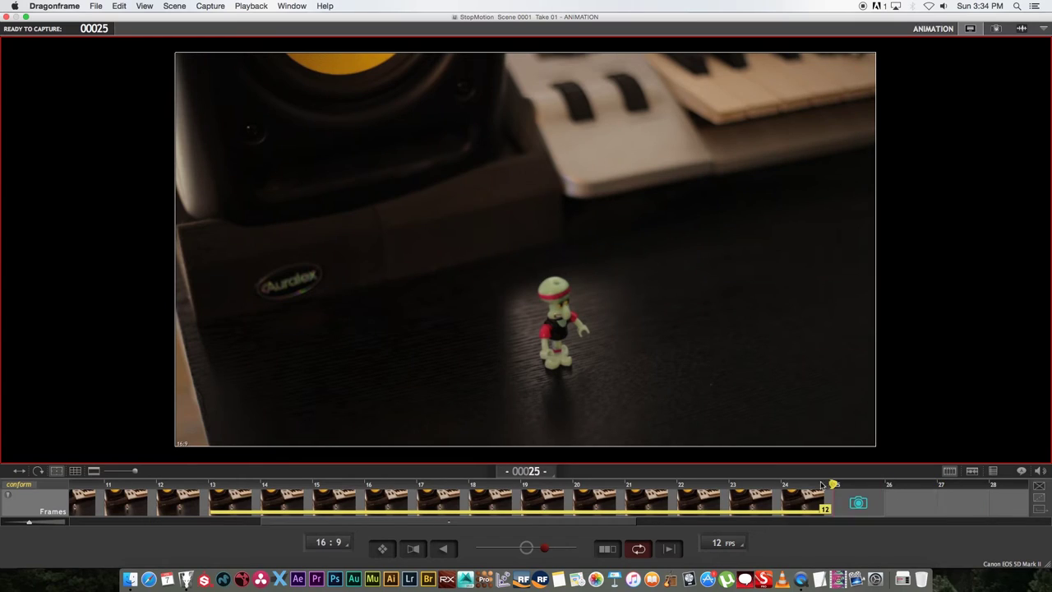
key(0)
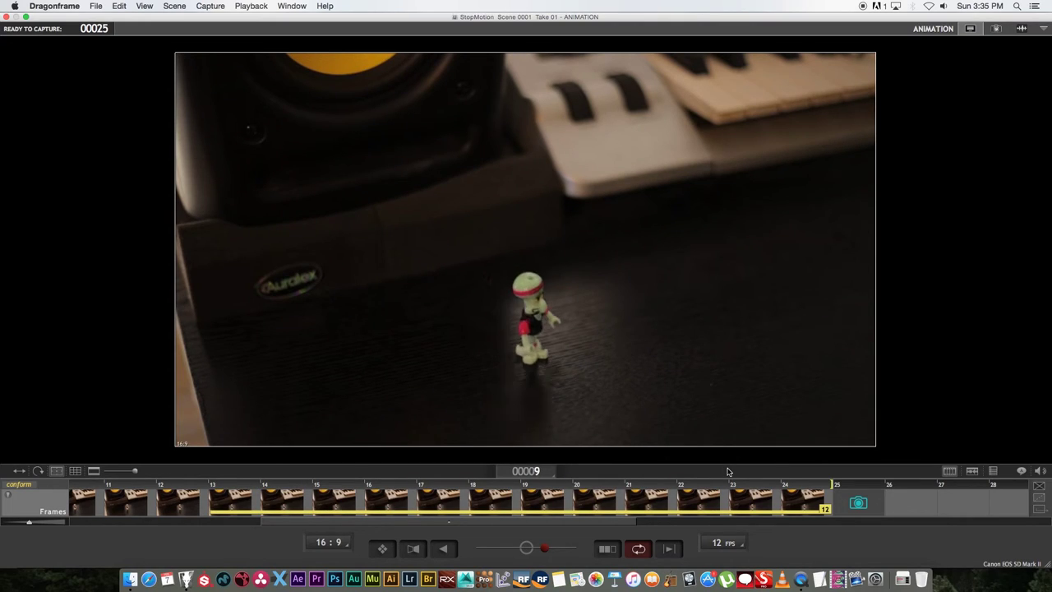
key(0)
mouse_move(711, 419)
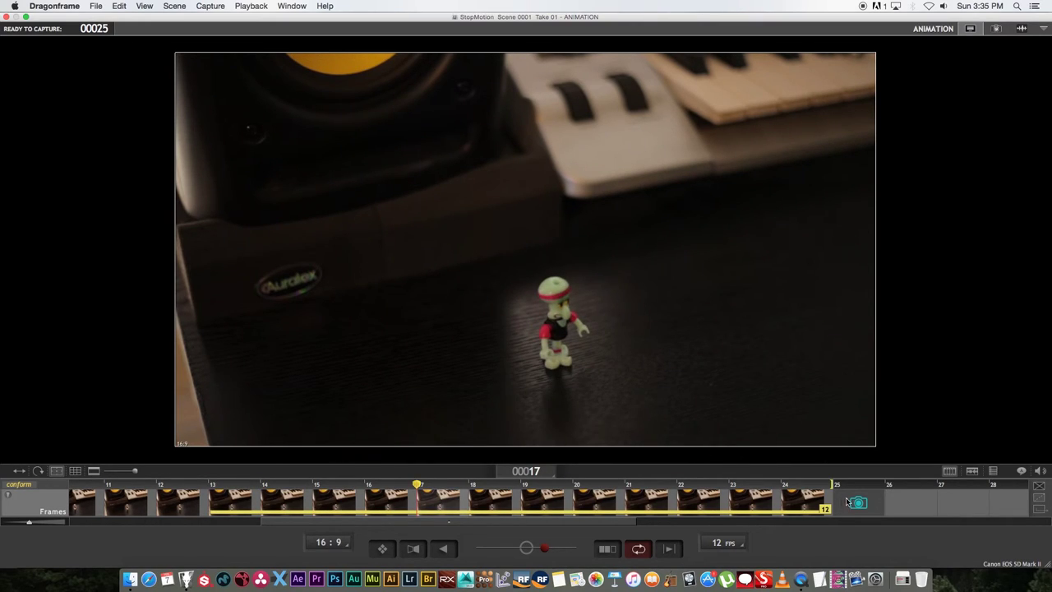
key(0)
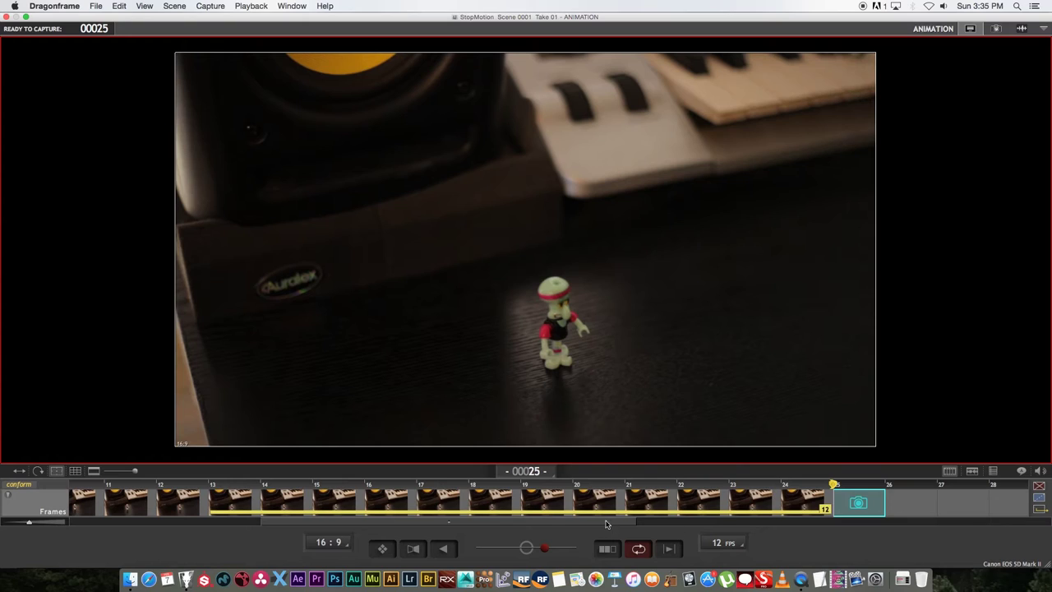
Capture new frames starting at frame 25, then zoom the timeline out.
scroll(606, 523, right, 5)
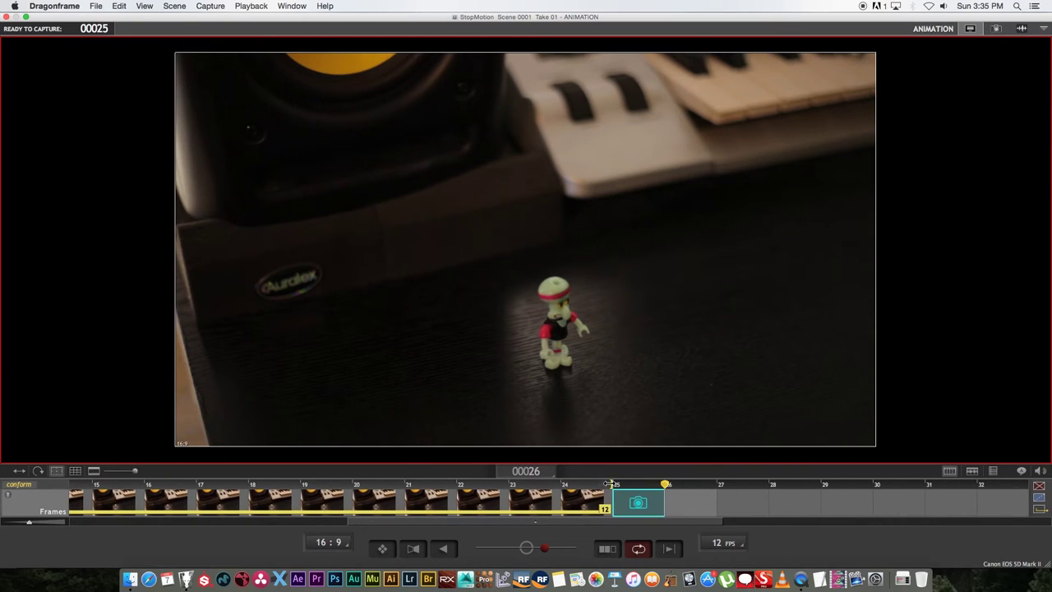
click(614, 484)
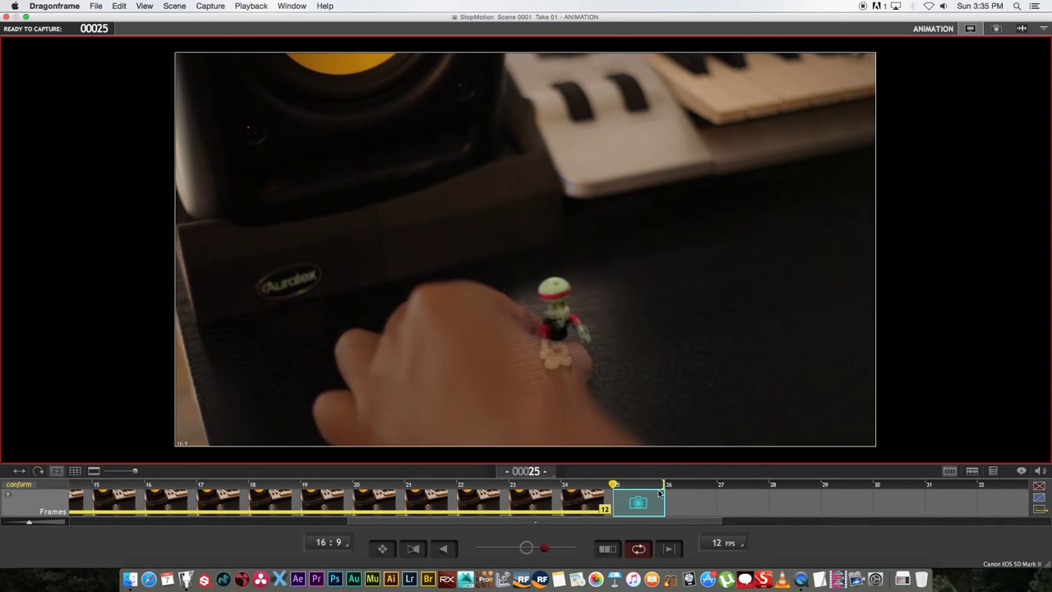
key(Return)
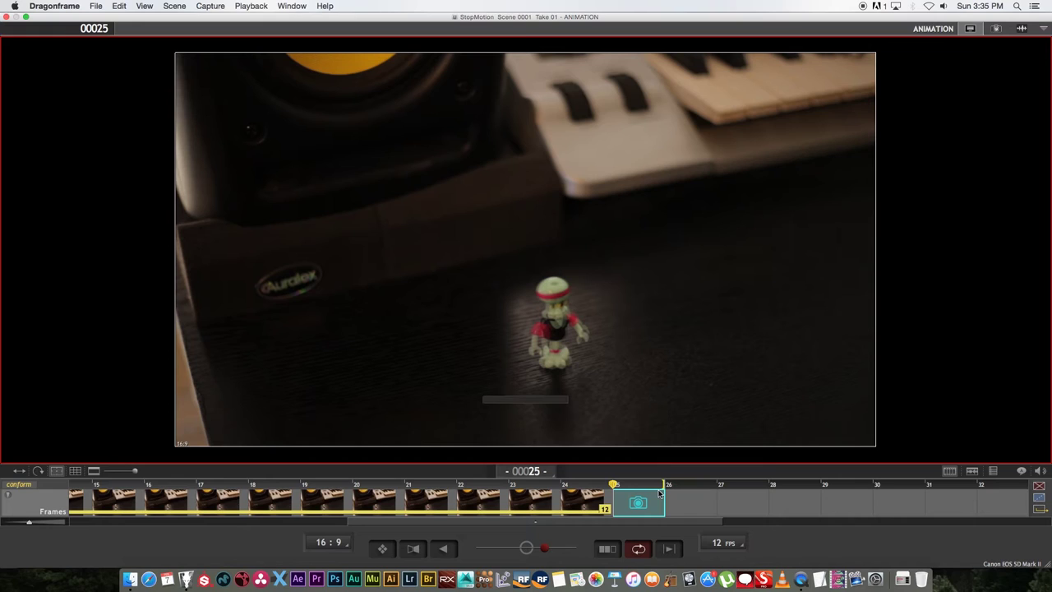
key(Return)
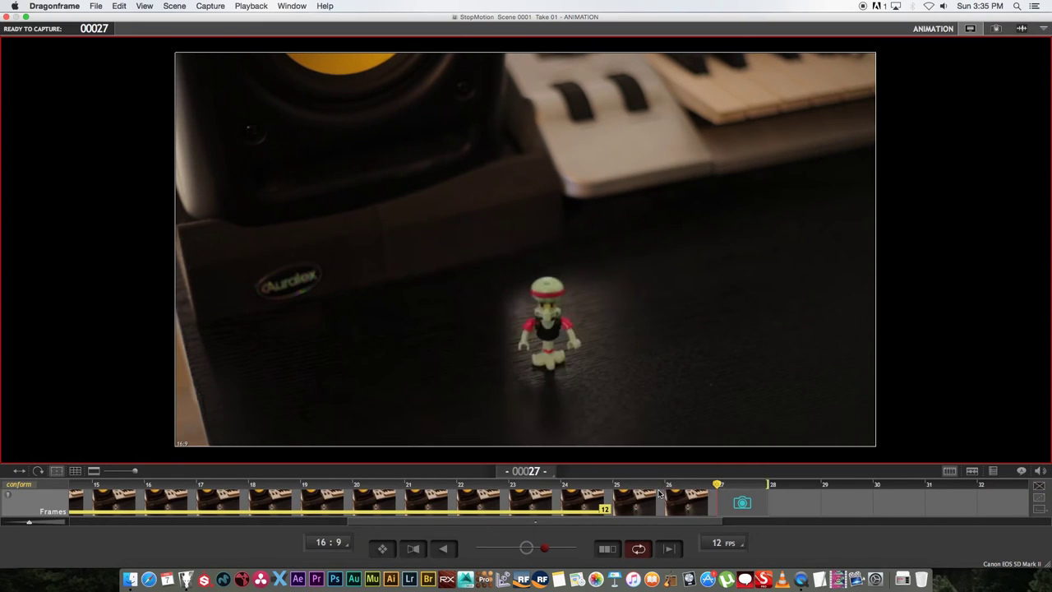
key(Return)
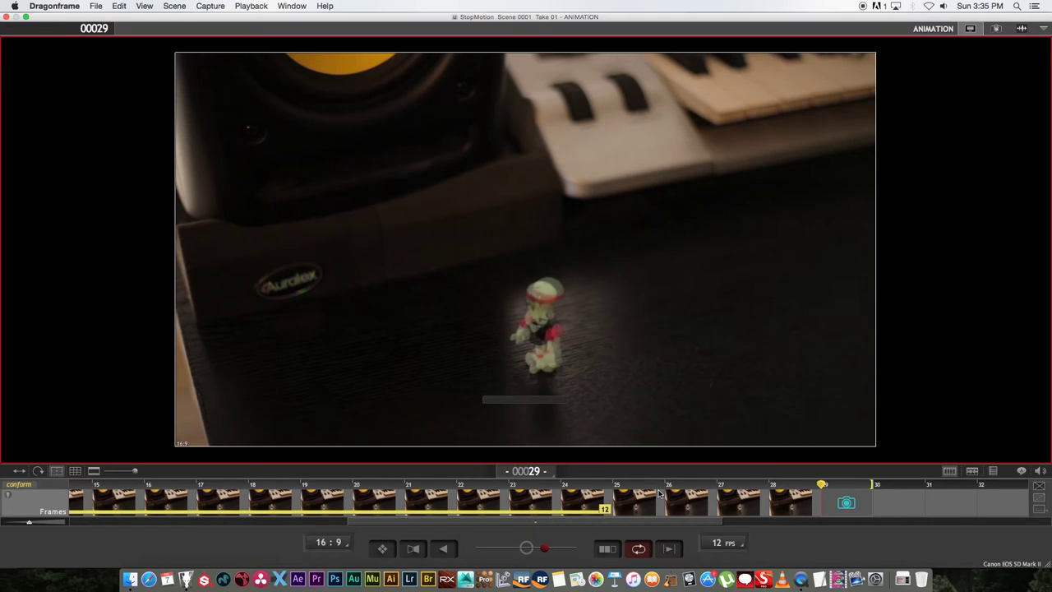
key(Return)
key(Return)
key(Return)
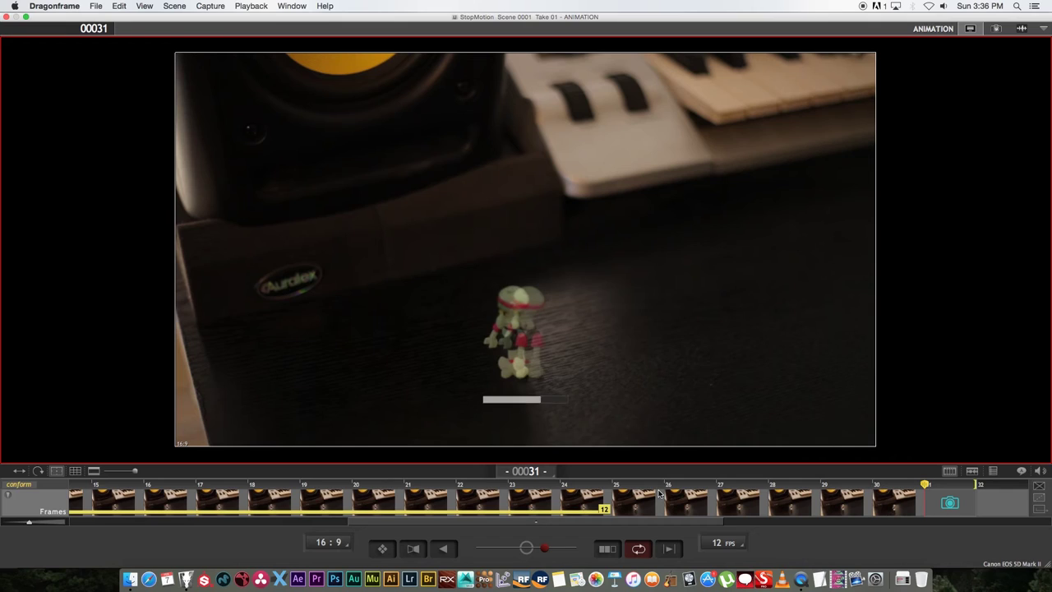
key(Return)
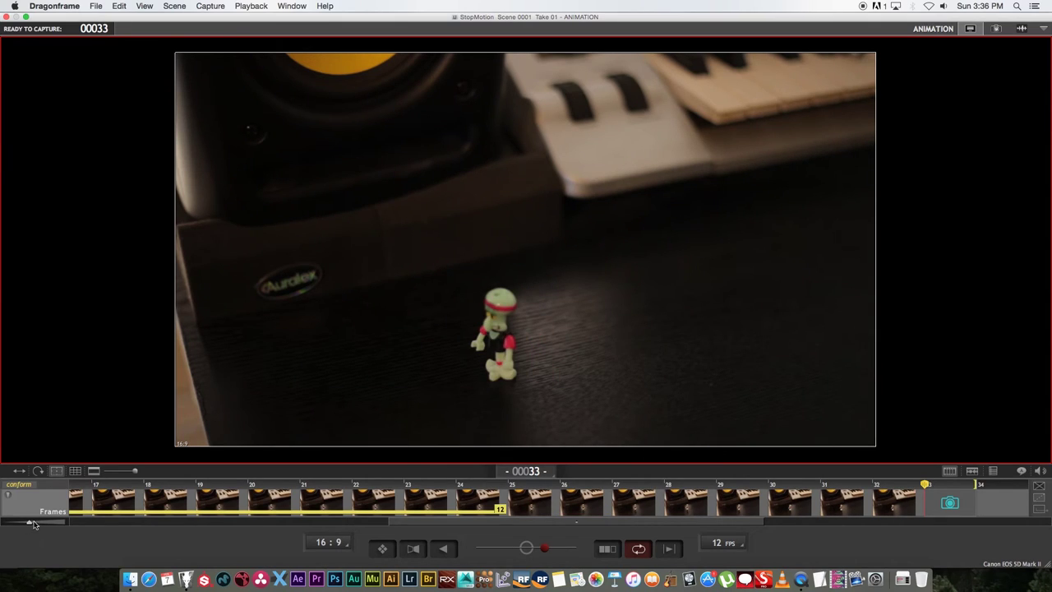
drag(31, 523, 9, 525)
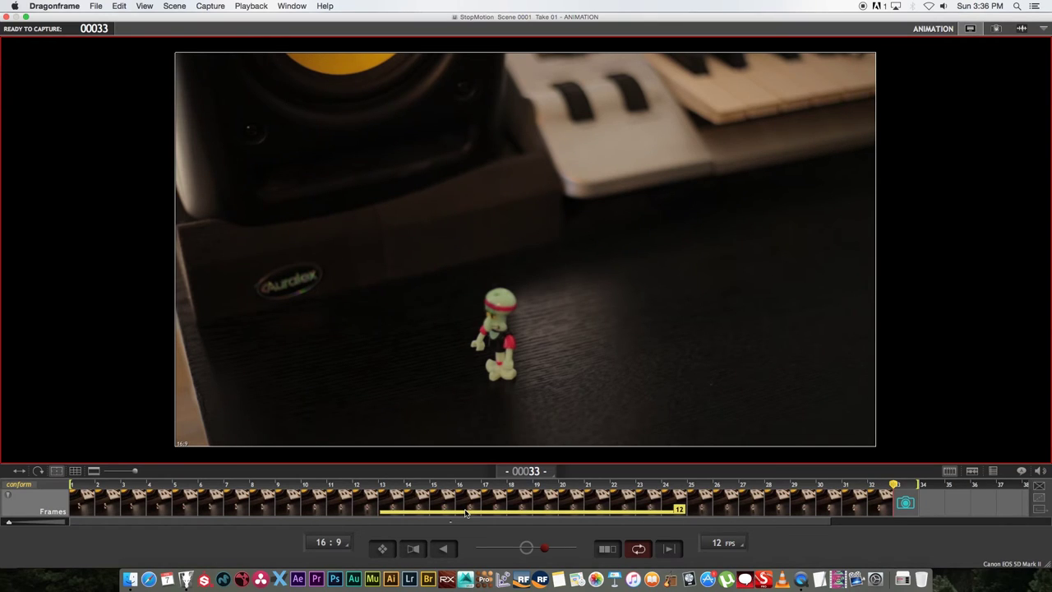
Play the take, scrub back to frame 1, and render the frames.
key(0)
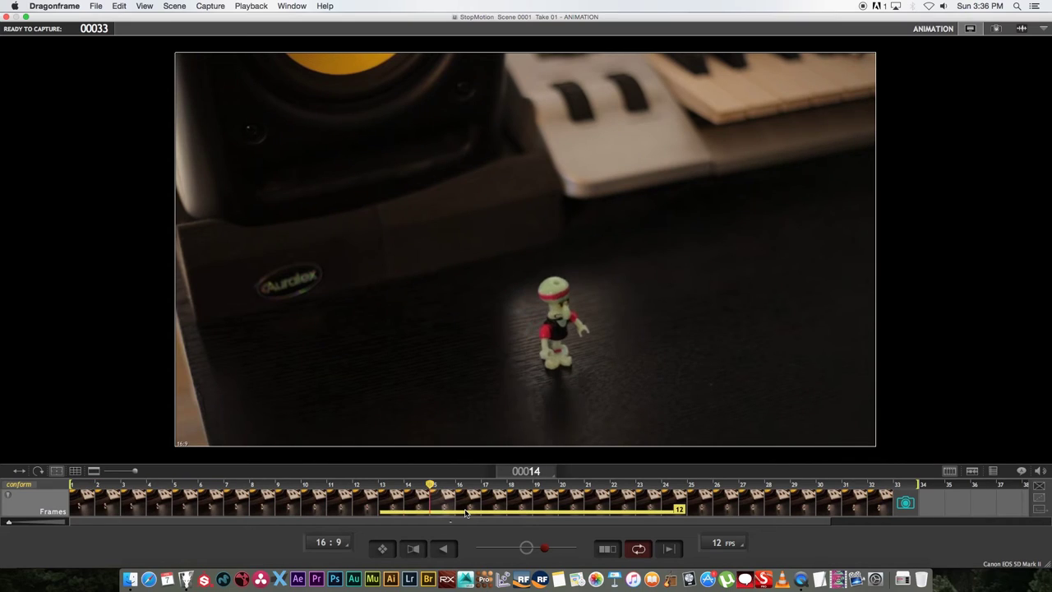
click(626, 484)
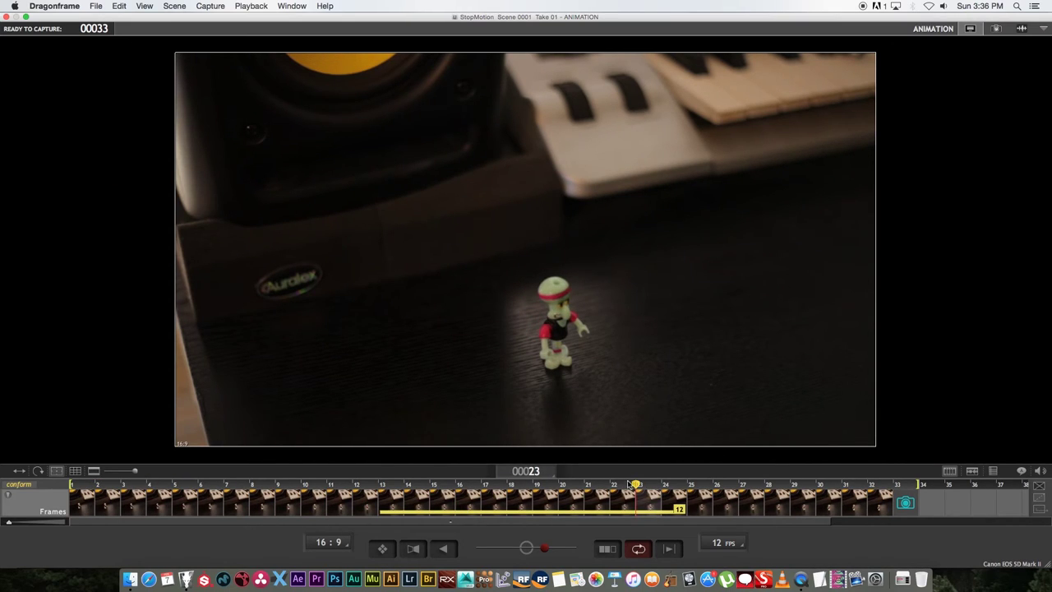
drag(616, 491, 72, 489)
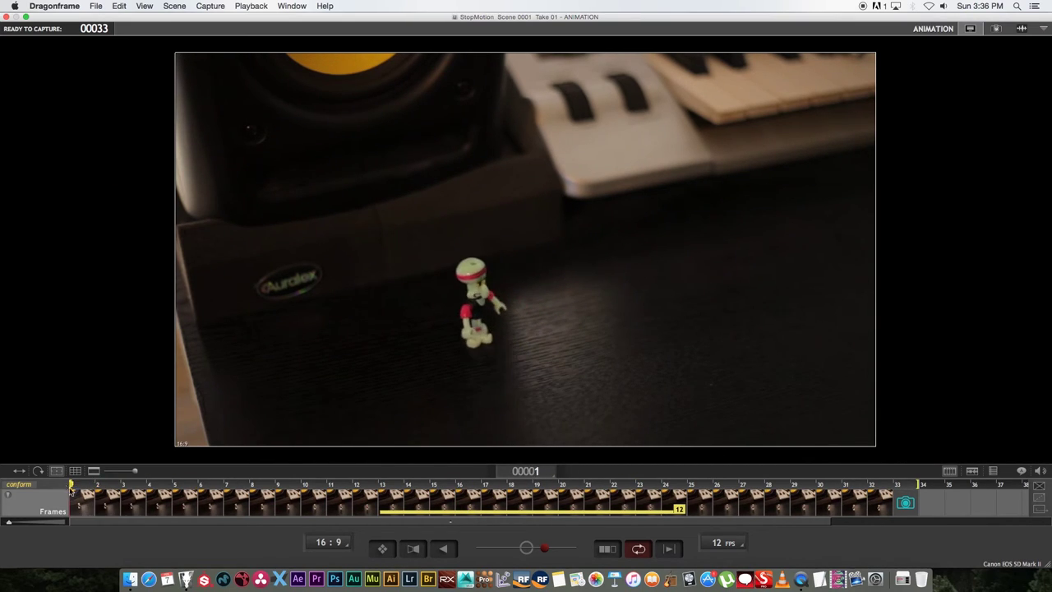
click(25, 489)
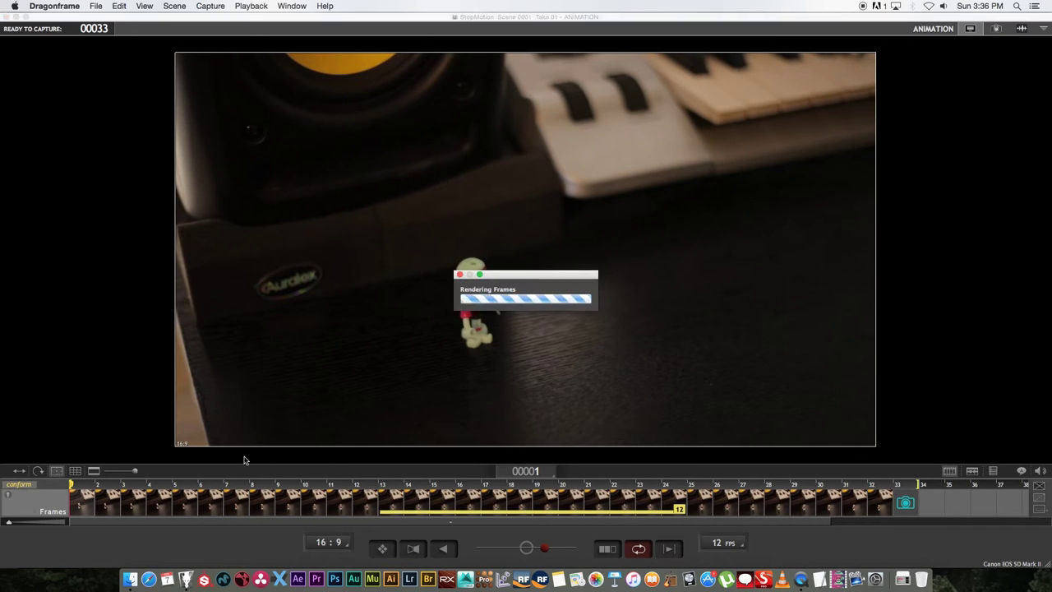
drag(546, 276, 592, 202)
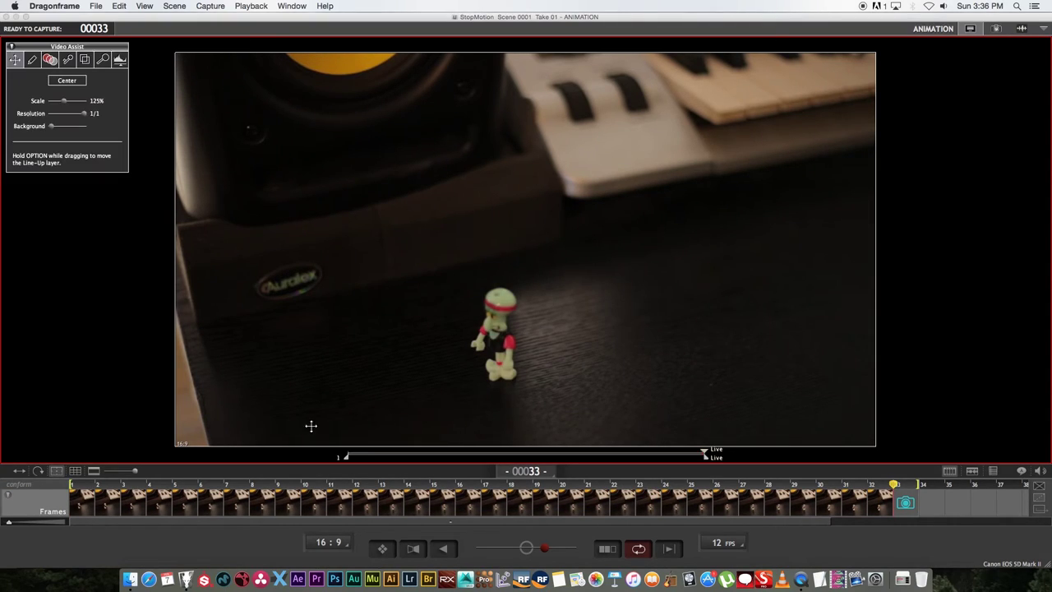
Launch Premiere Pro and import frame 0001 from MyCloud1 > VideoProjects > StopMotion_0001_01_X1 as an image sequence.
click(317, 568)
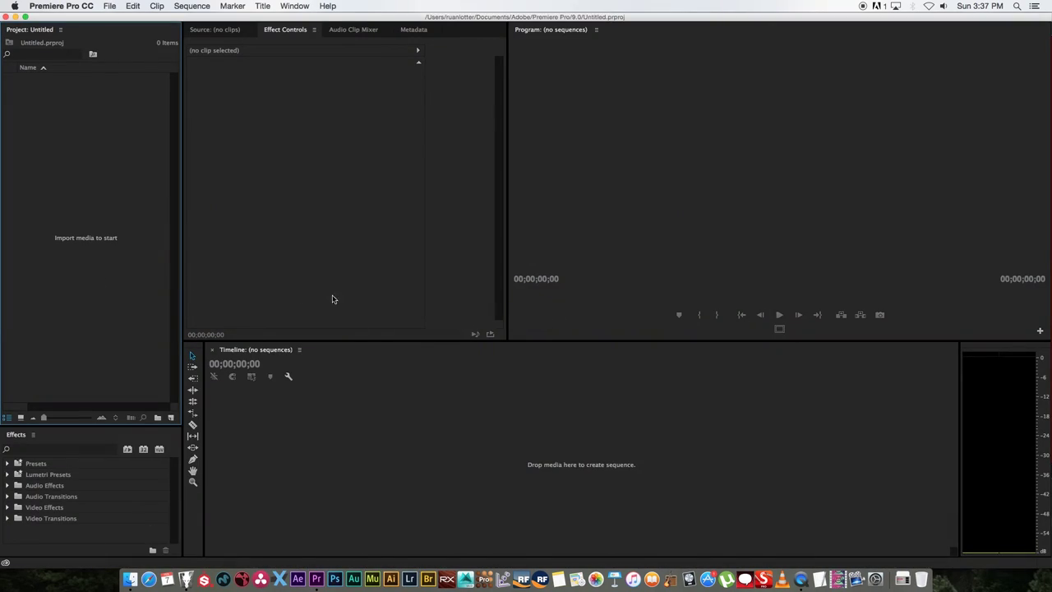
double_click(80, 182)
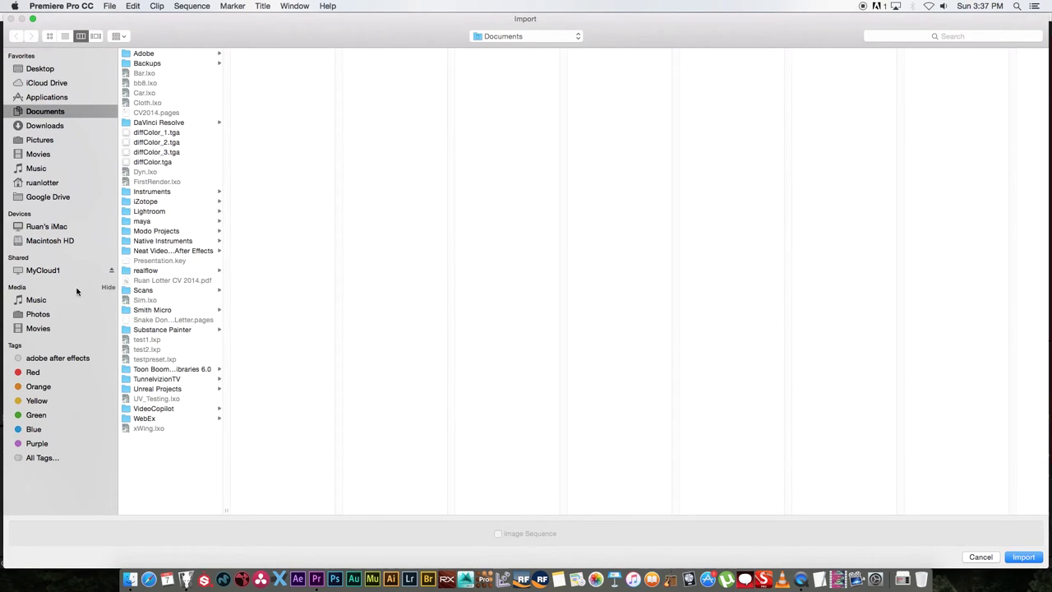
click(43, 269)
click(156, 145)
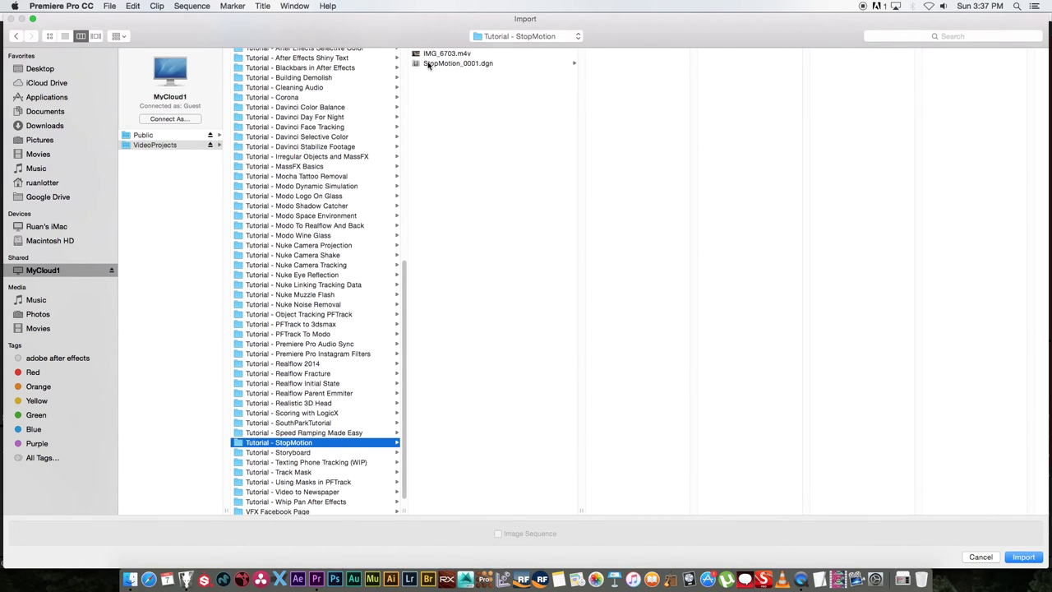
click(448, 65)
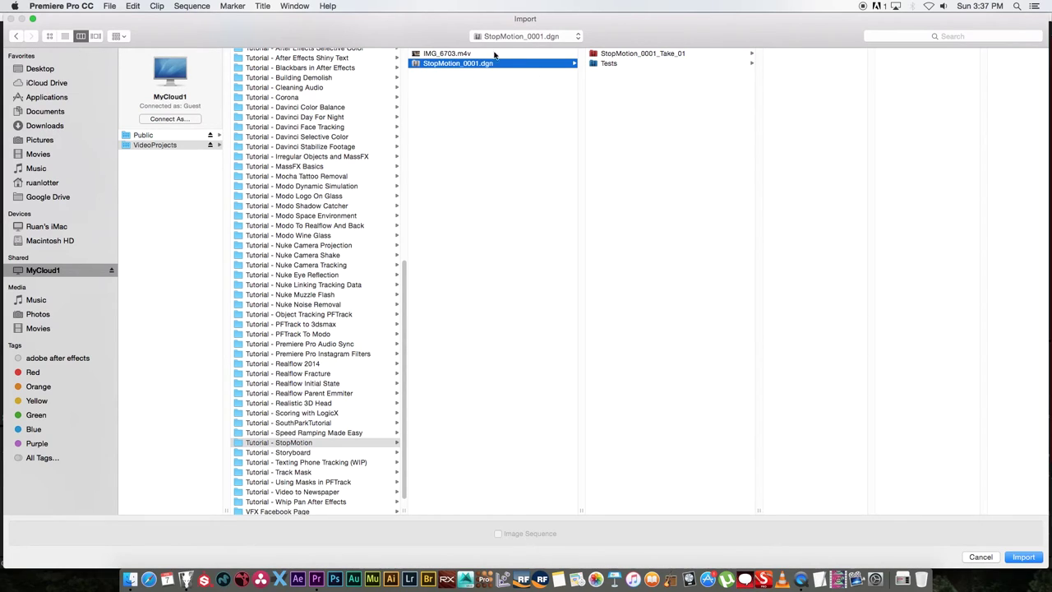
click(628, 54)
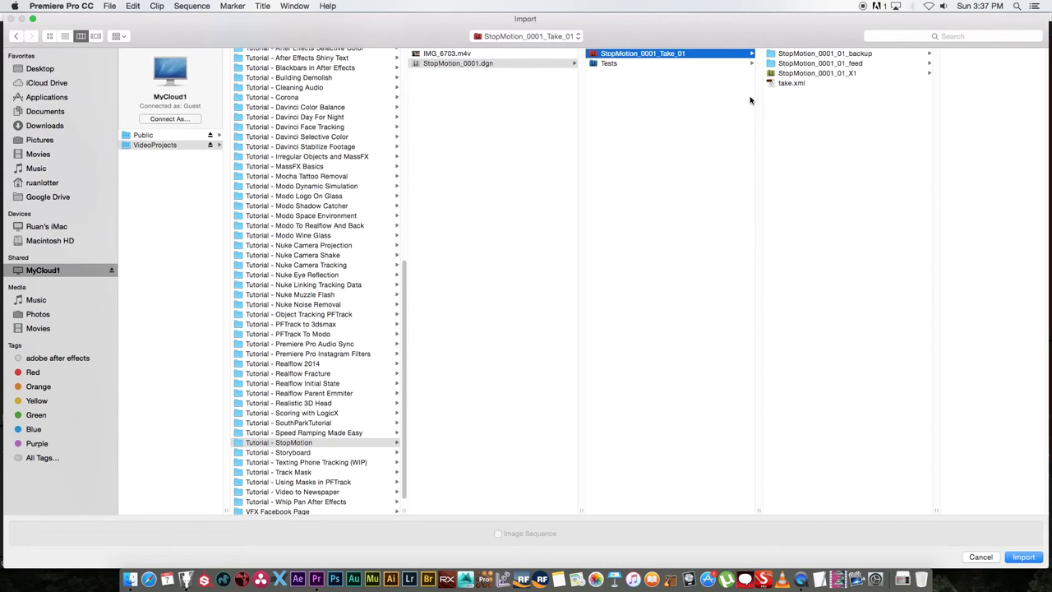
click(845, 75)
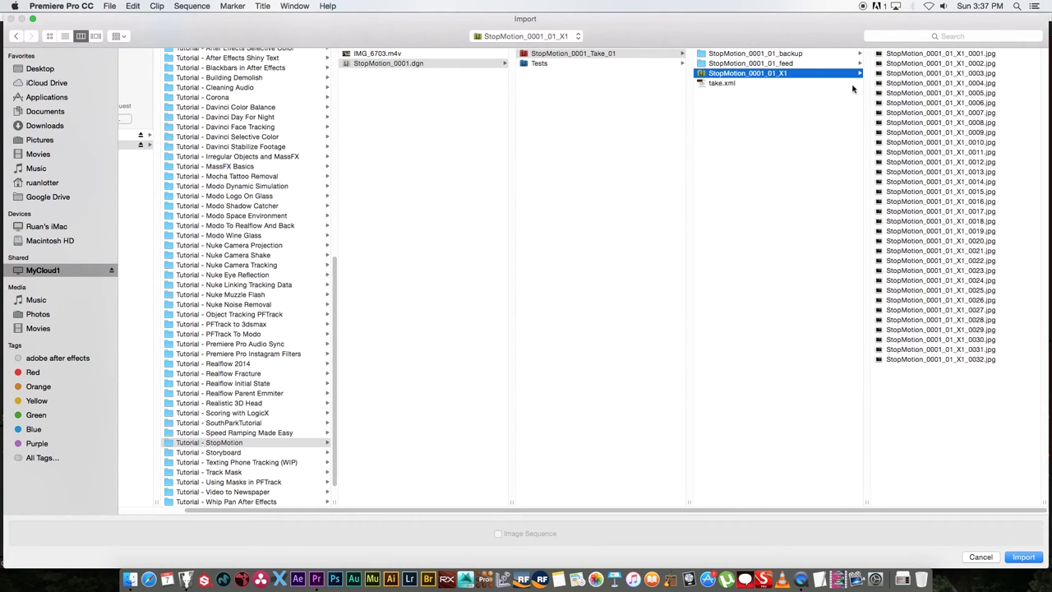
click(928, 55)
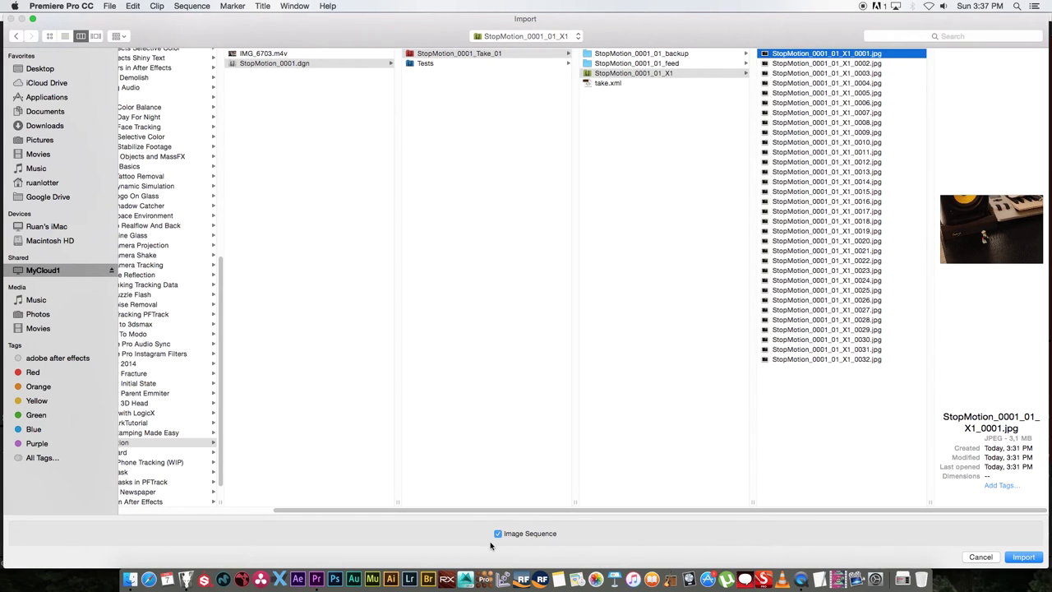
click(1024, 558)
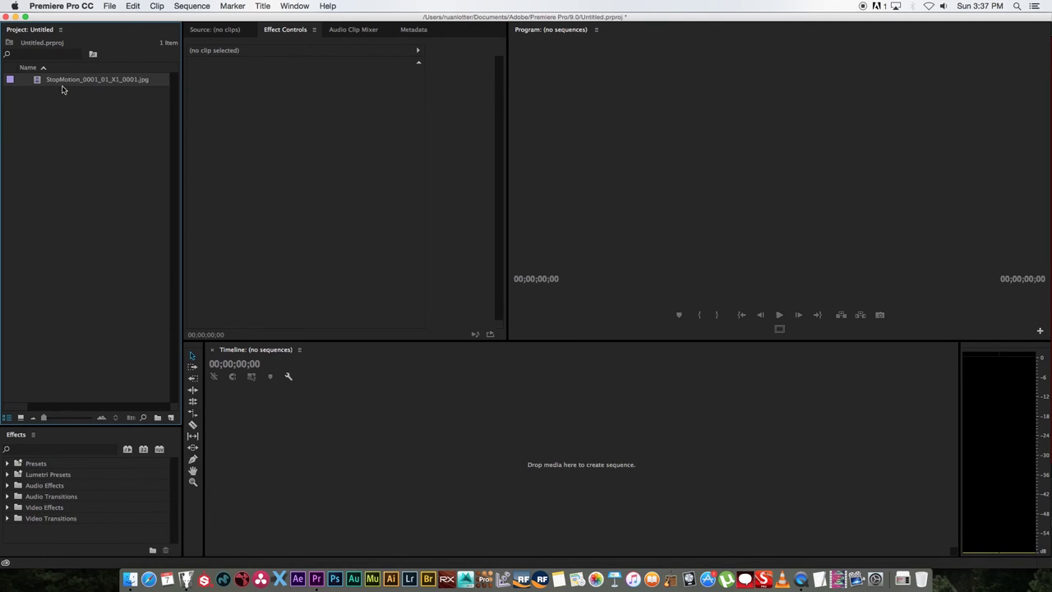
Interpret the StopMotion clip at an assumed 12 fps, giving it a 00;00;02;19 duration.
right_click(62, 89)
mouse_move(113, 187)
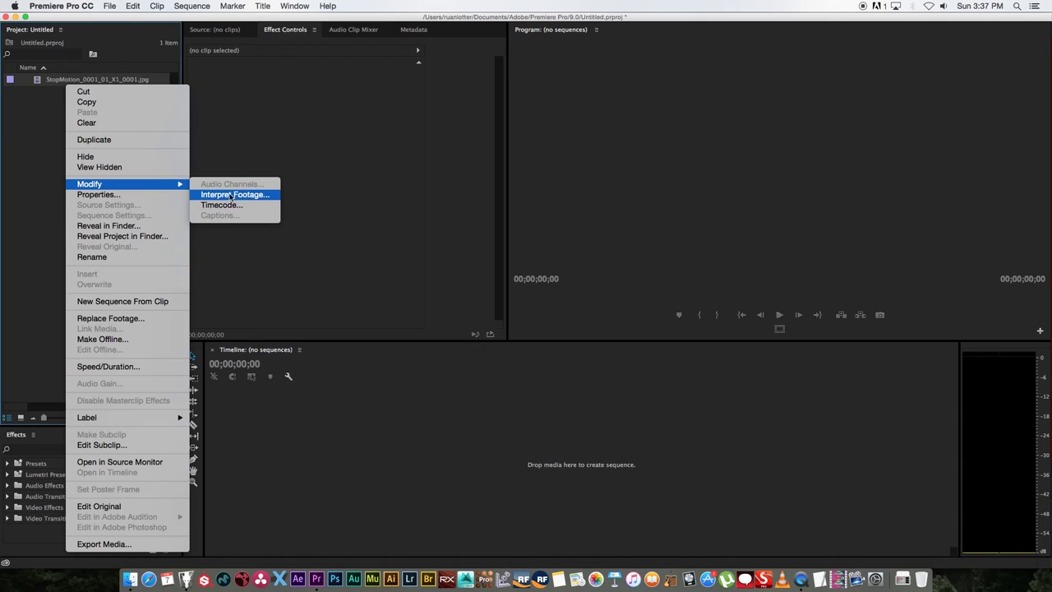
click(268, 198)
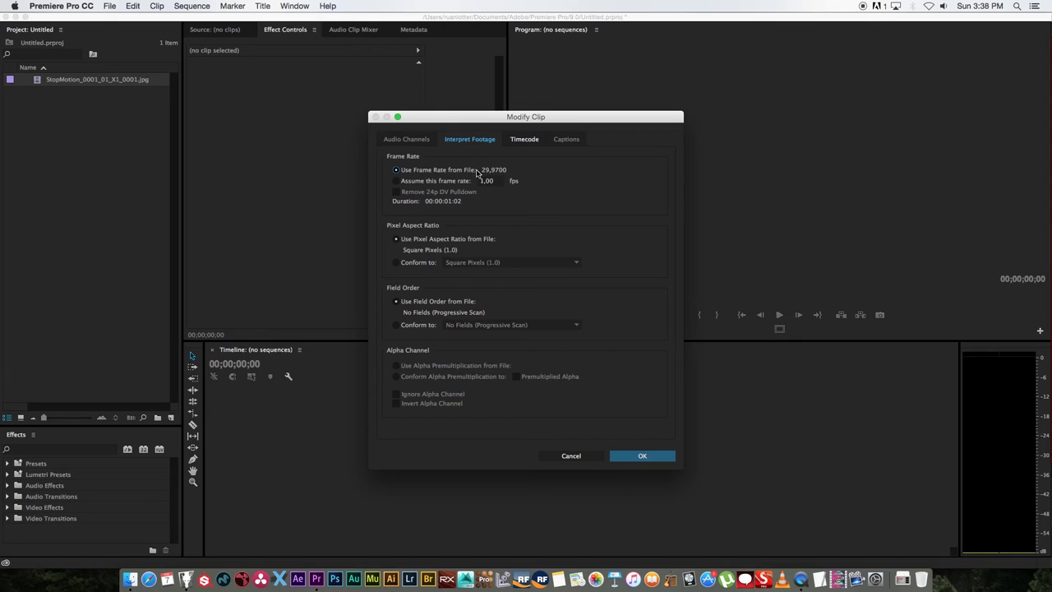
click(398, 181)
text(12)
key(Tab)
click(643, 456)
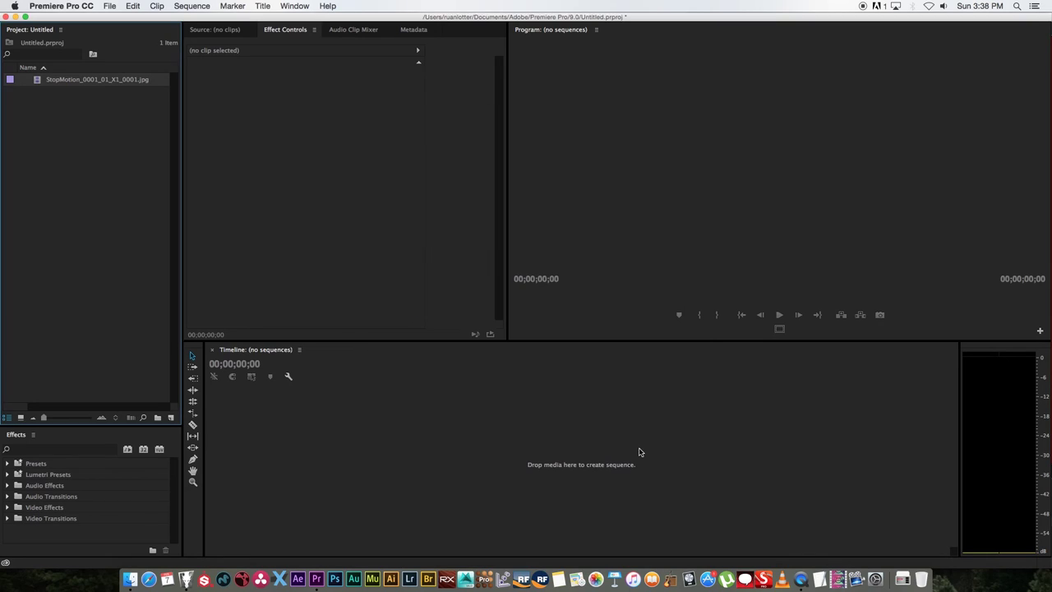
Build a StopMotion_0001_01_X1_0001 sequence from the clip, play it, and park the playhead at 00;00;00;27.
drag(38, 79, 327, 503)
drag(591, 553, 420, 550)
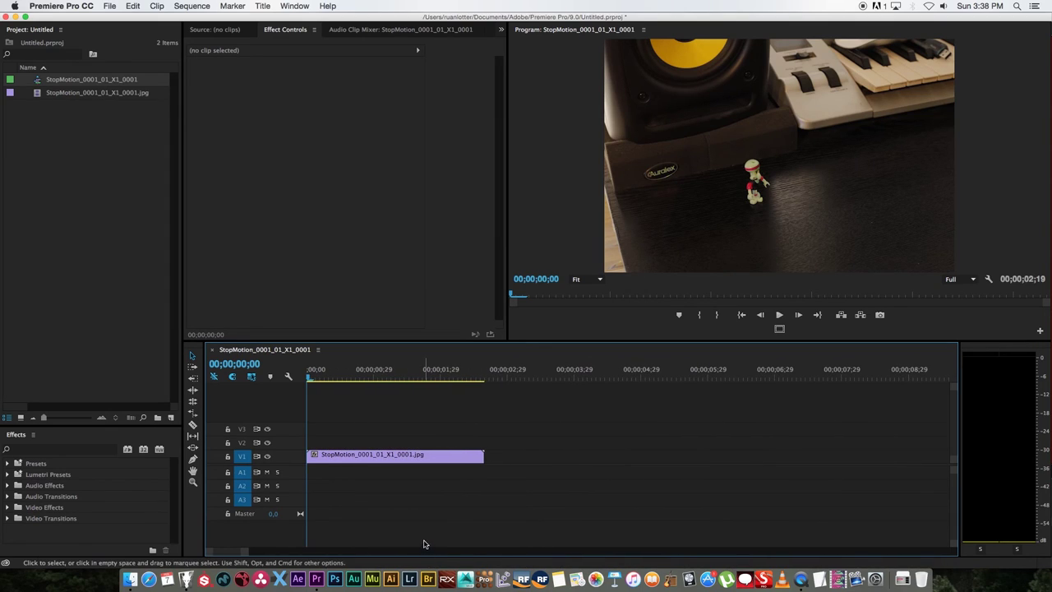
key(space)
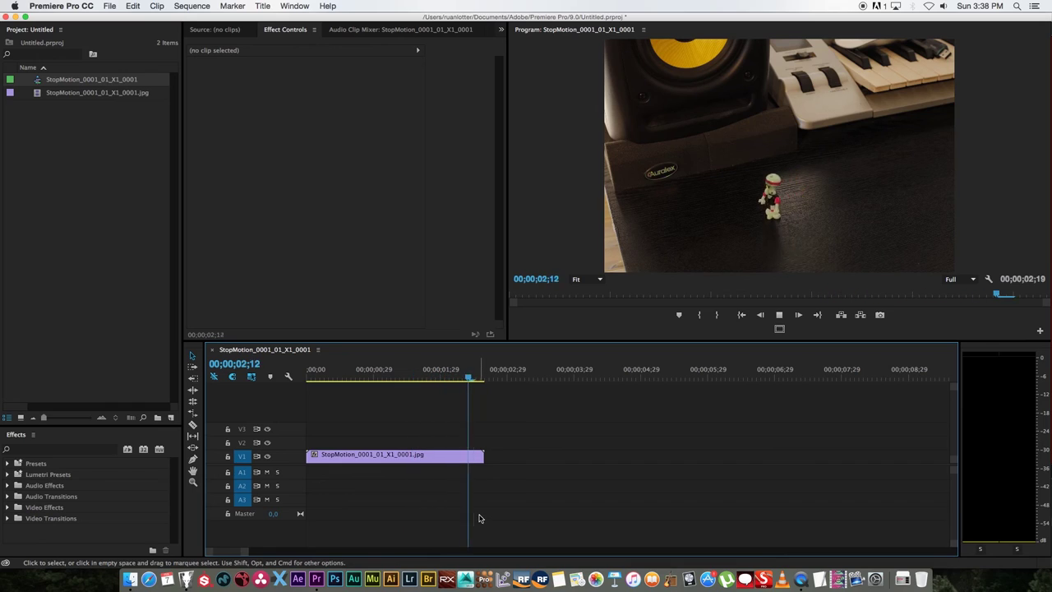
key(Home)
click(367, 374)
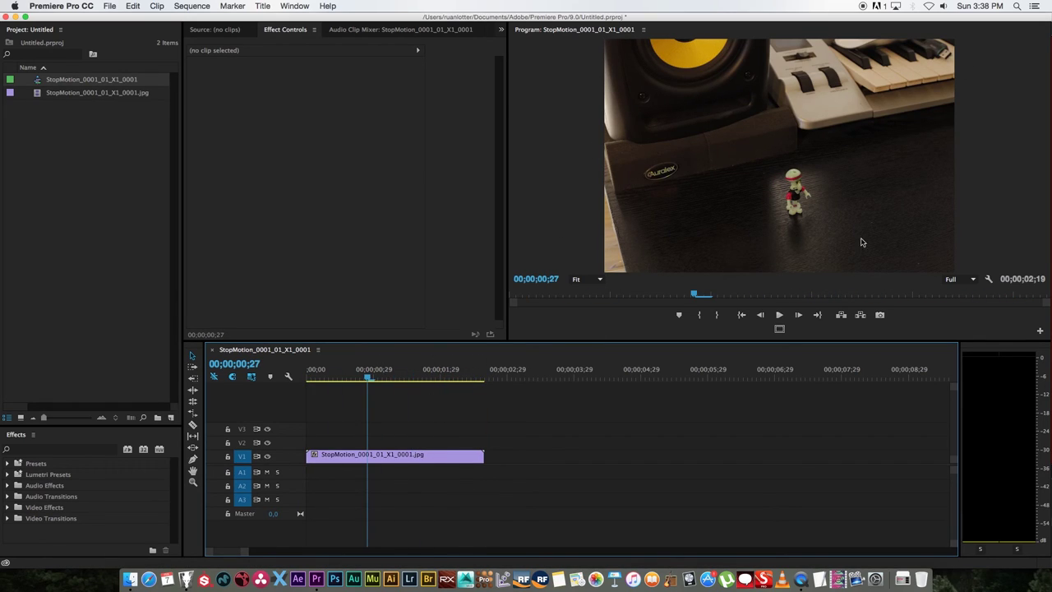
Set the sequence frame size to 1920 x 1080 (16:9) and confirm deleting existing previews.
click(184, 11)
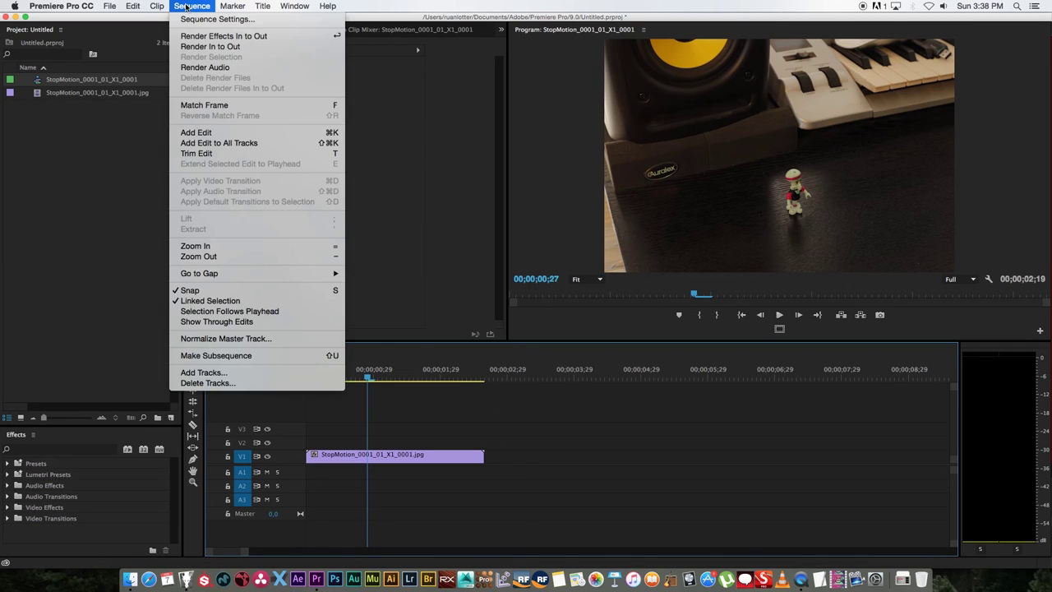
click(197, 17)
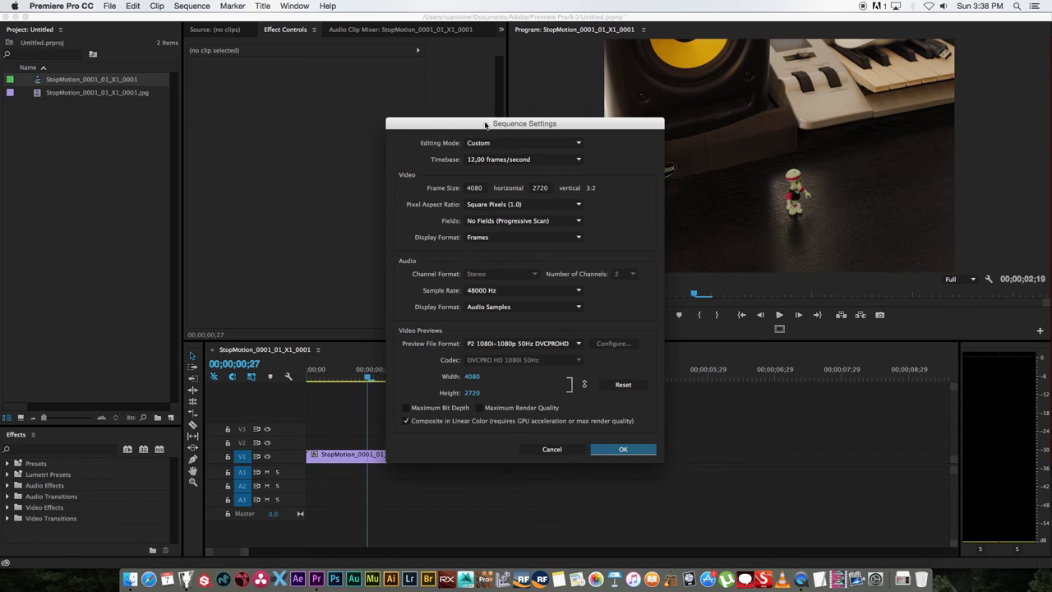
drag(486, 126, 443, 118)
click(435, 180)
text(1920)
key(Tab)
text(1)
key(Tab)
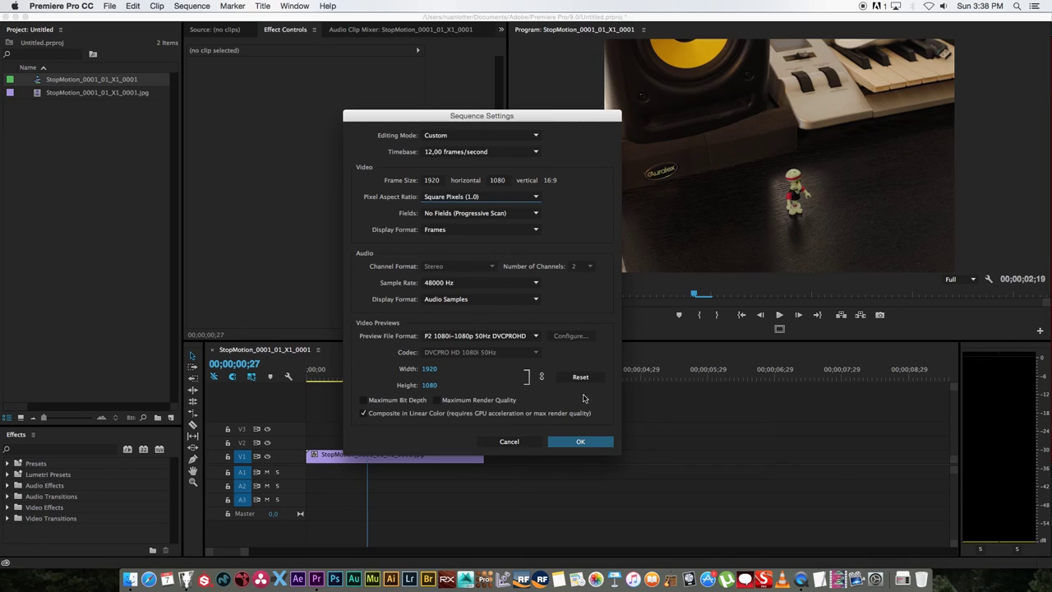
click(580, 441)
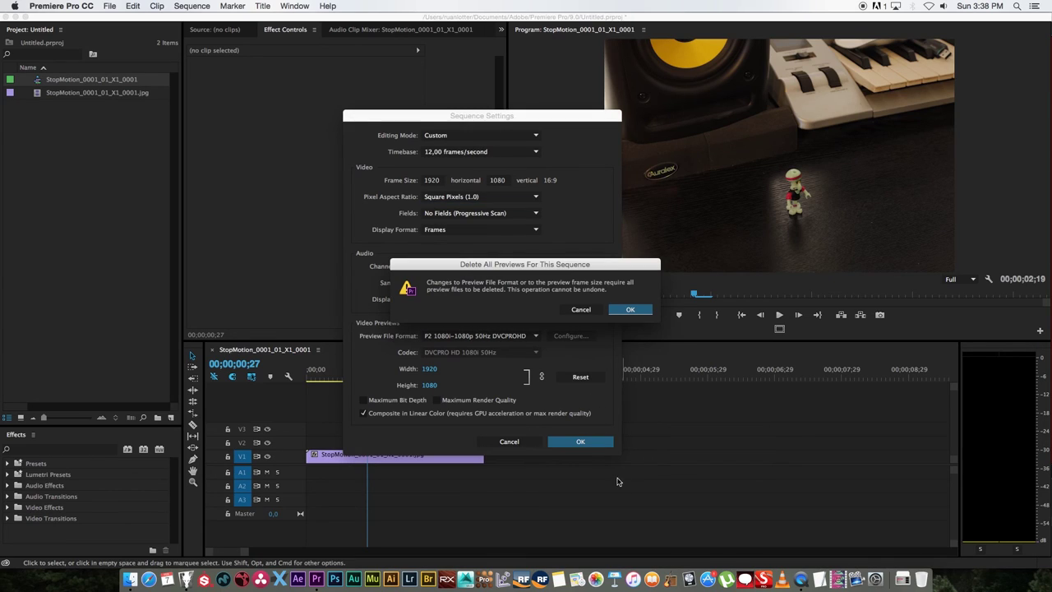
click(630, 310)
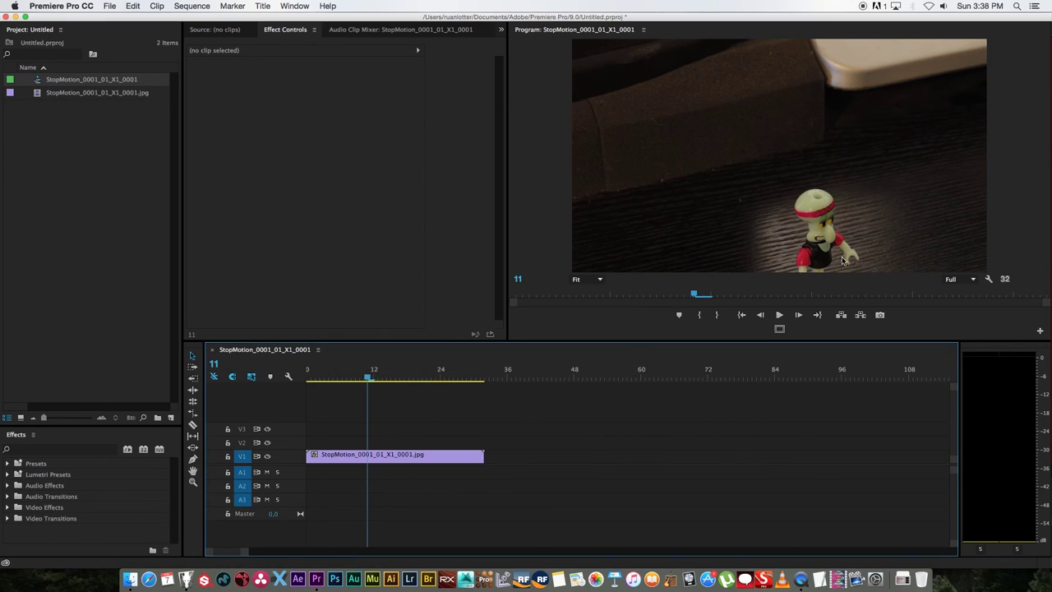
Set the clip's Motion Scale to 50, then play the resized animation from frame 0.
click(411, 461)
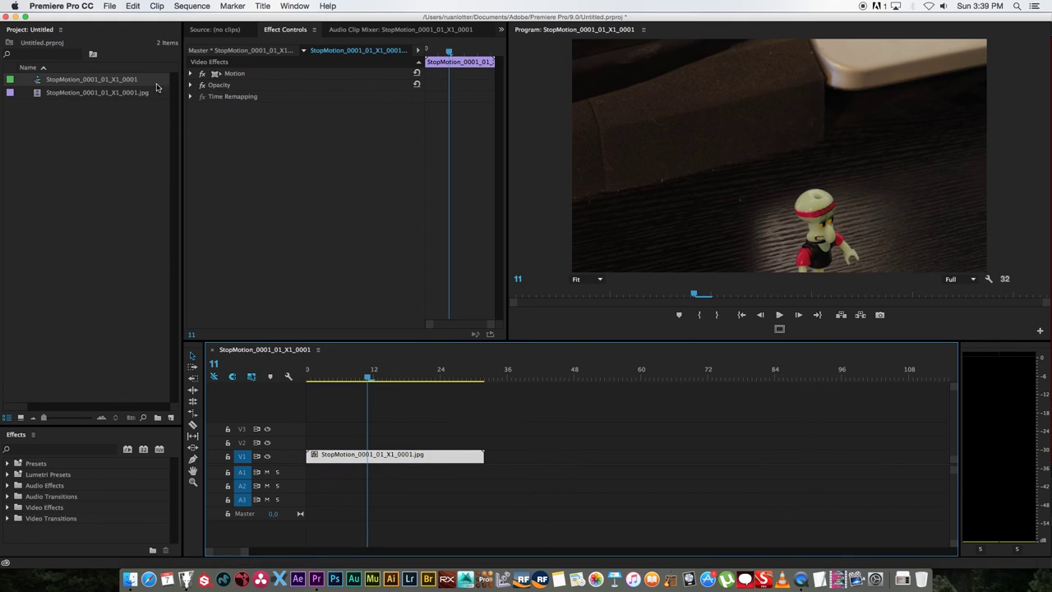
click(190, 73)
drag(308, 100, 291, 118)
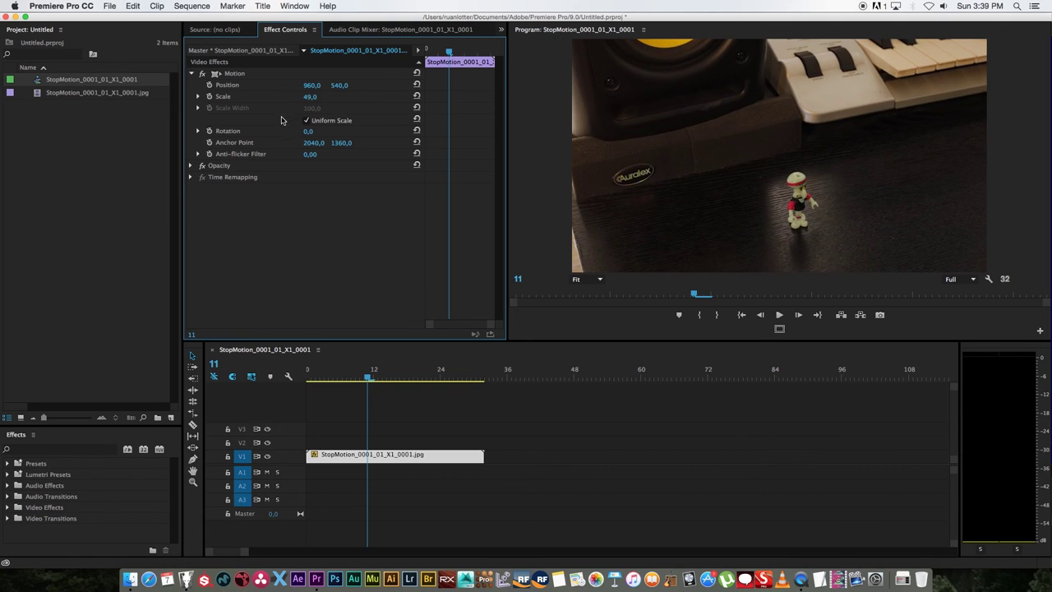
drag(309, 97, 308, 97)
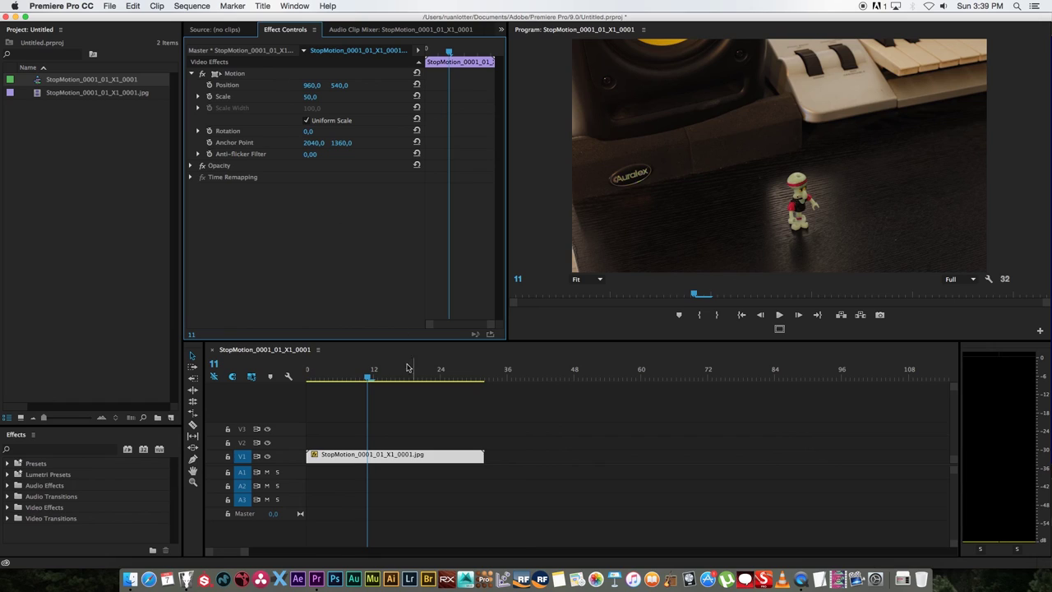
click(300, 378)
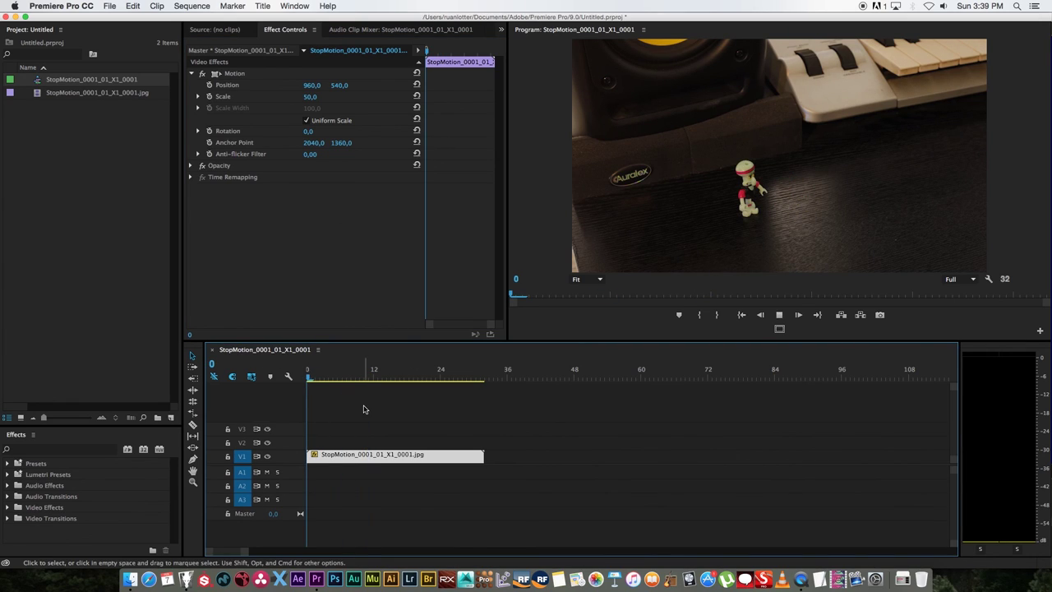
key(space)
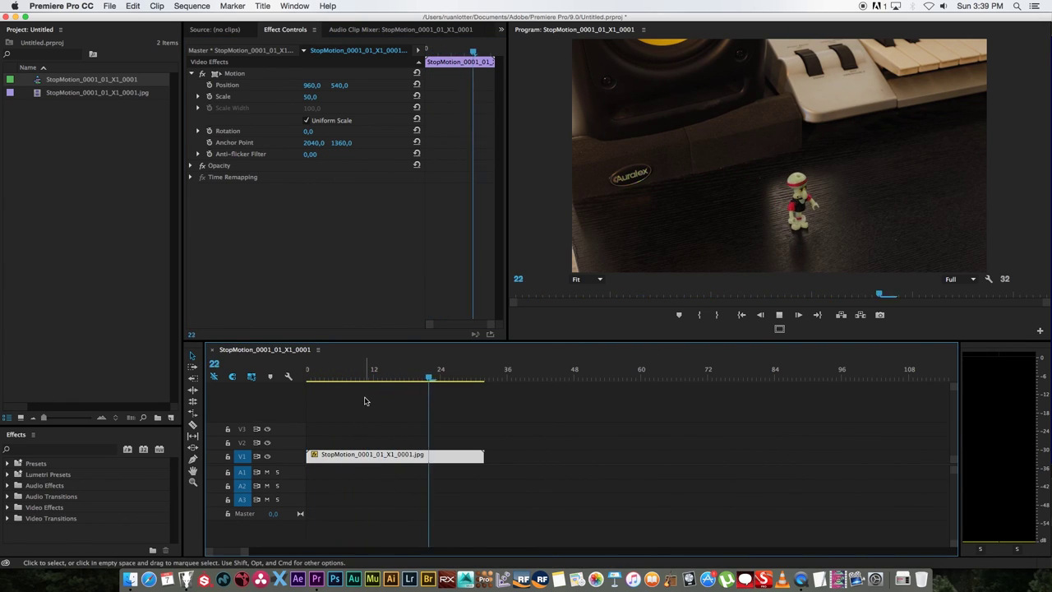